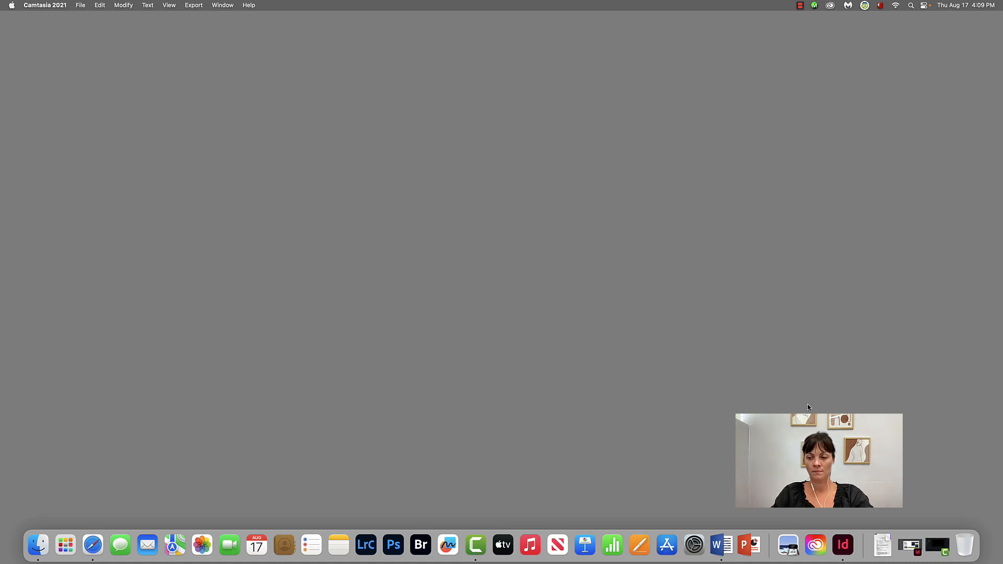
Step: Switch to Lightroom Classic and choose the MTCC headshot folder on the Desktop as the photo import source
left_click(368, 546)
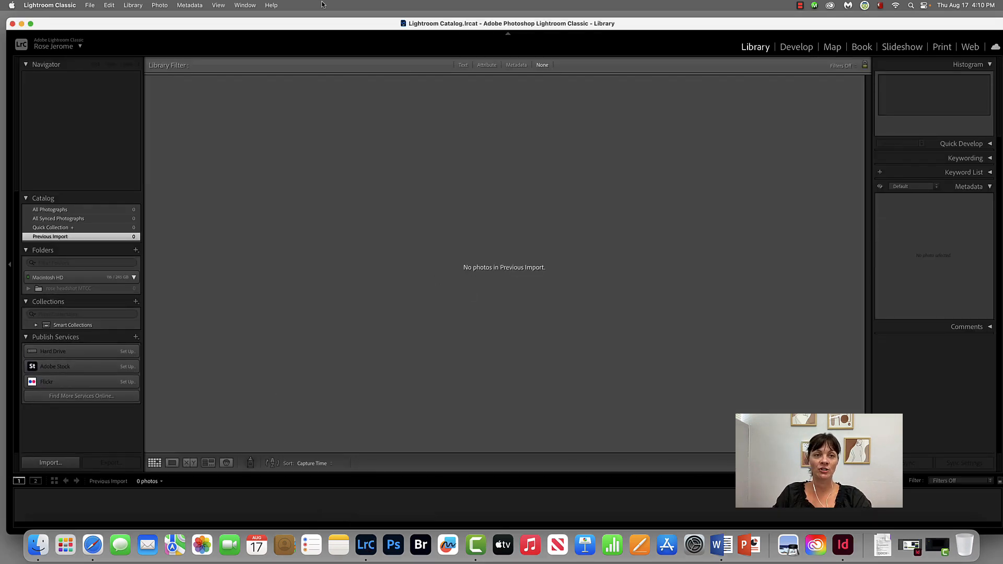
left_click_drag(314, 24, 319, 18)
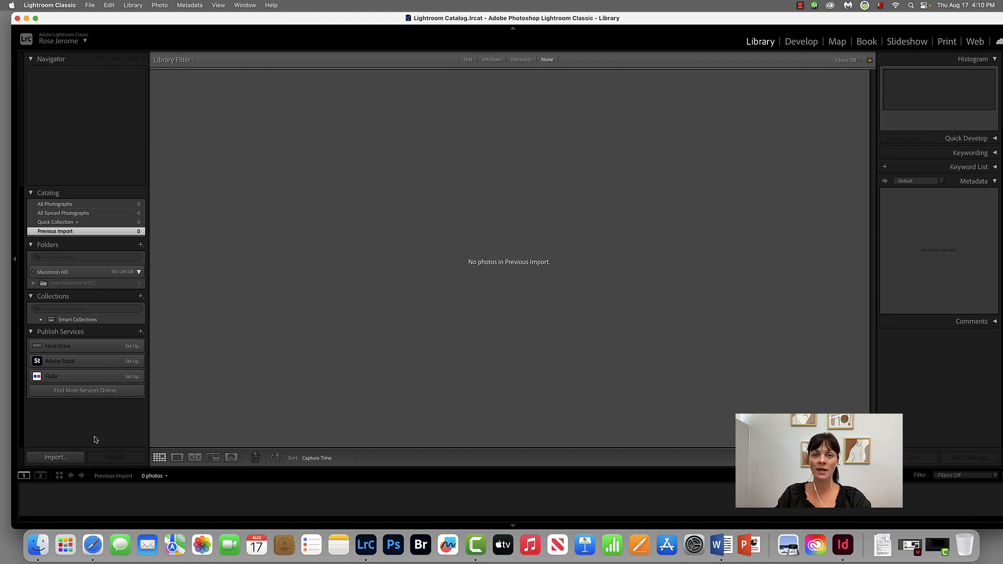
left_click(90, 6)
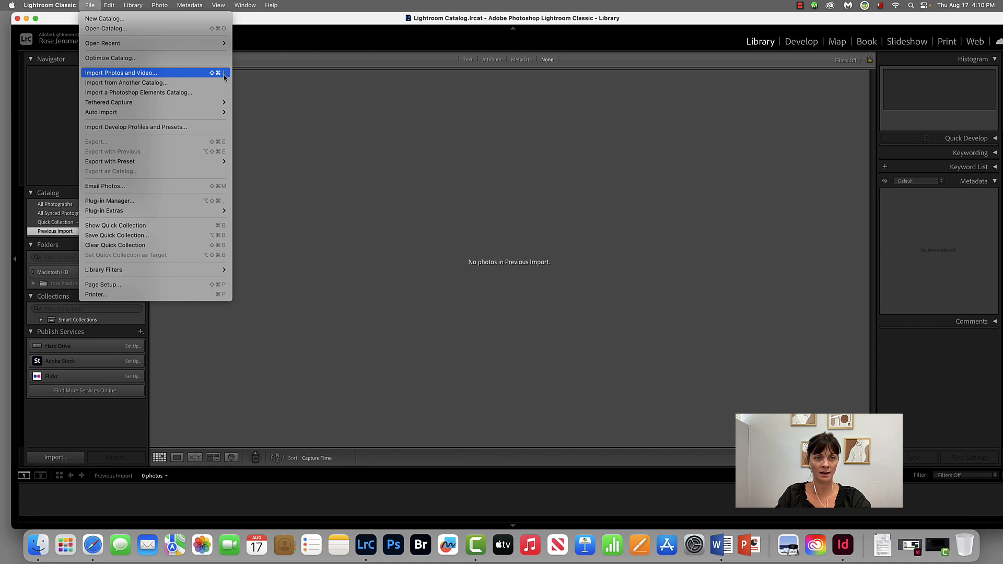
left_click(76, 431)
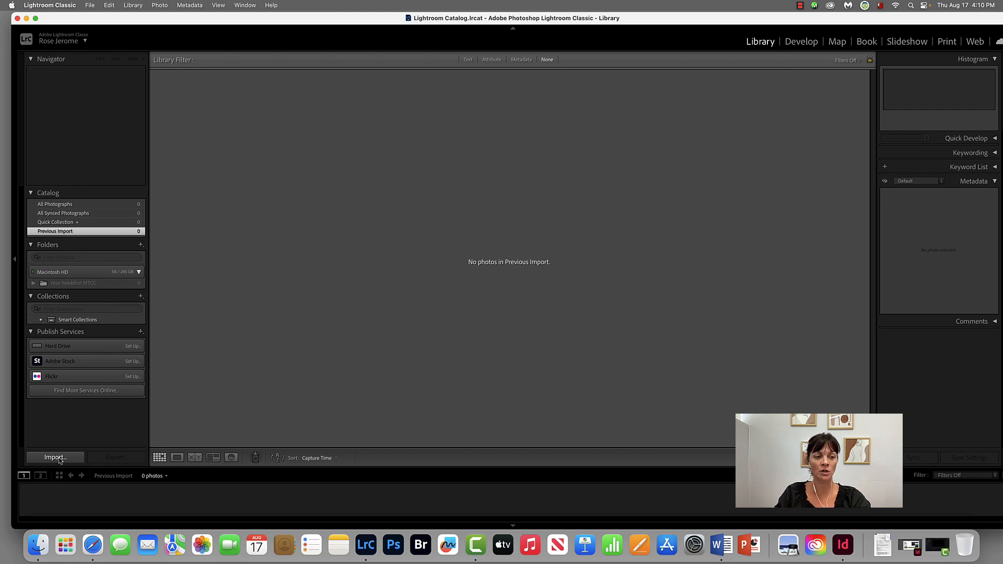
left_click(59, 458)
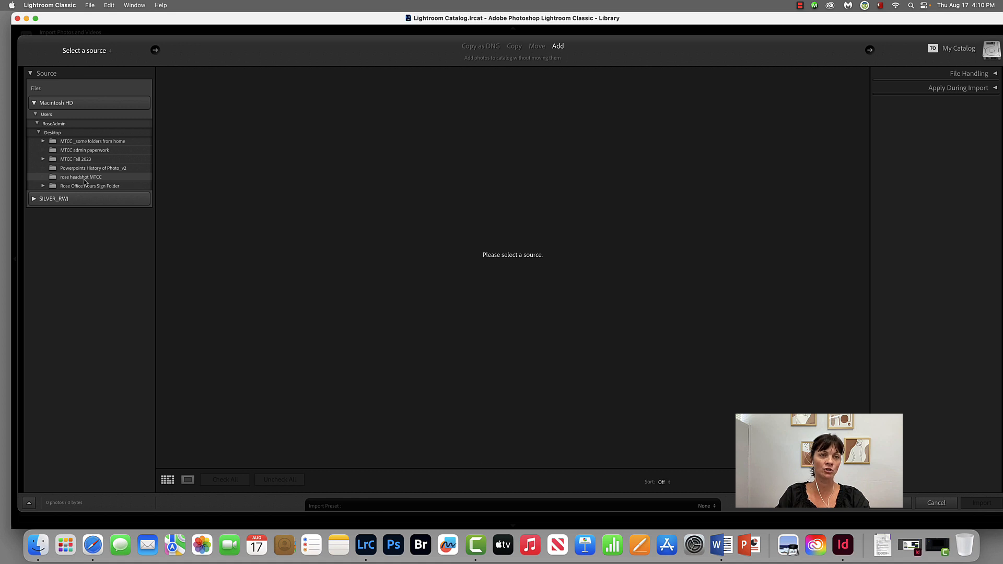
left_click(84, 177)
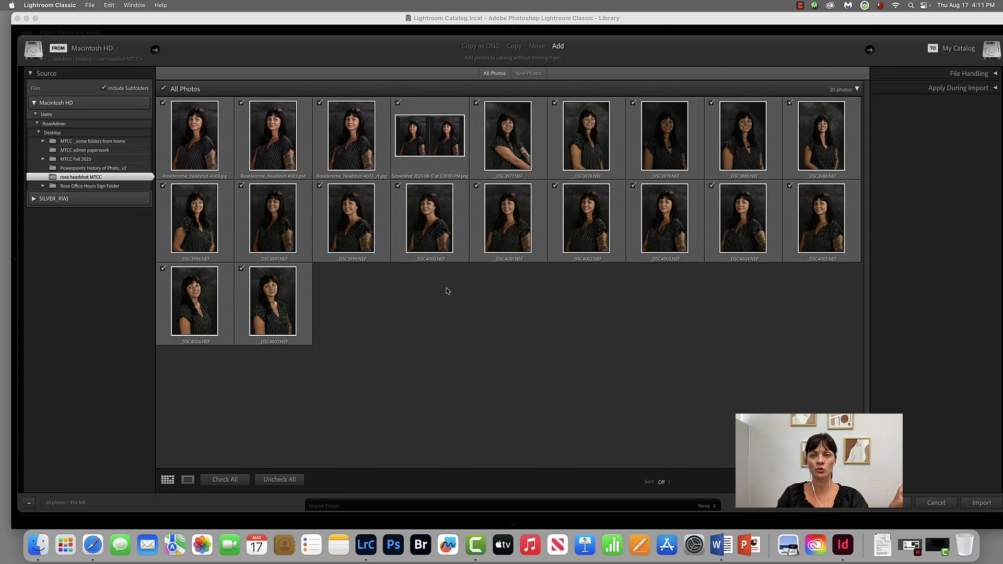
Step: Exclude the first four images, including the screenshot, and import the remaining NEF photos into the catalog
left_click(397, 104)
left_click(320, 102)
left_click(241, 103)
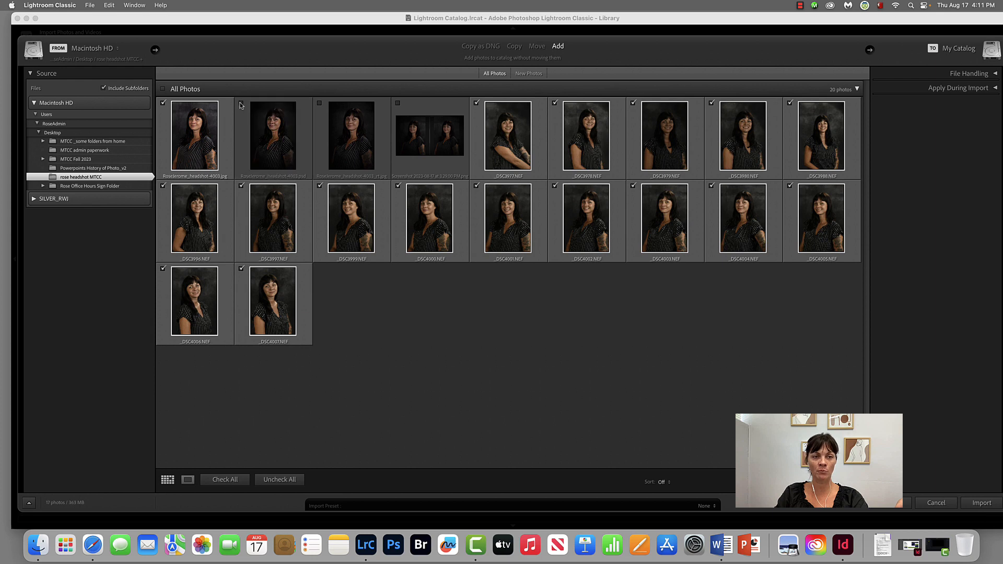
left_click(163, 103)
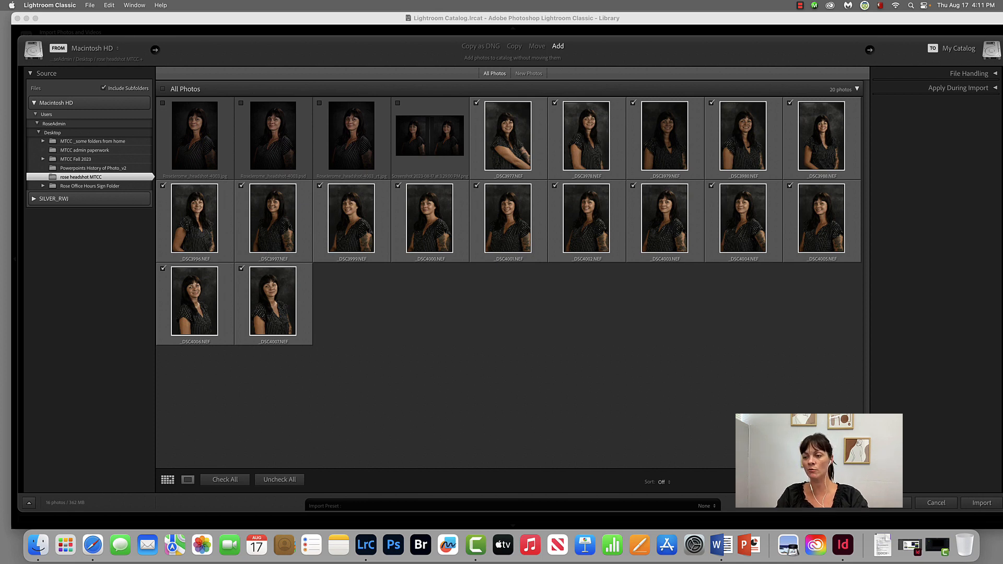
left_click(982, 503)
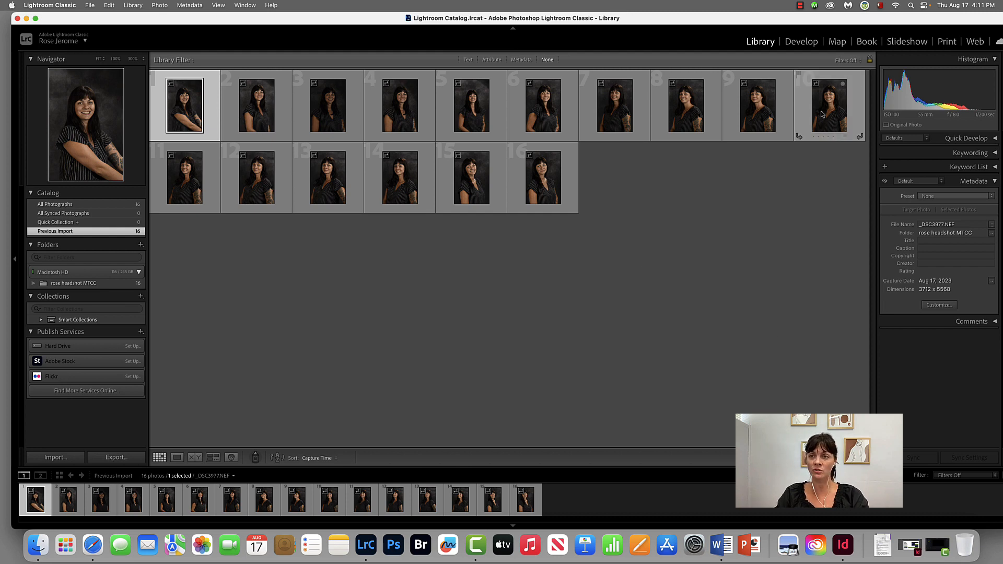
Step: Set the first photo's white balance temperature to about 6,402 in Develop and return to the Library
left_click(801, 41)
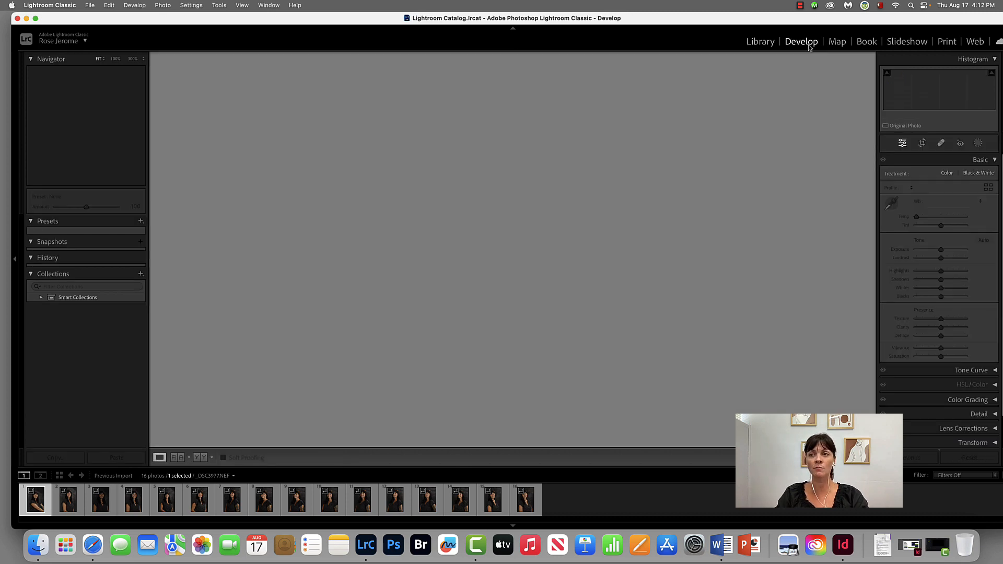
mouse_move(940, 216)
left_mouse_down()
mouse_move(920, 218)
mouse_move(984, 222)
mouse_move(927, 219)
mouse_move(939, 218)
left_mouse_up()
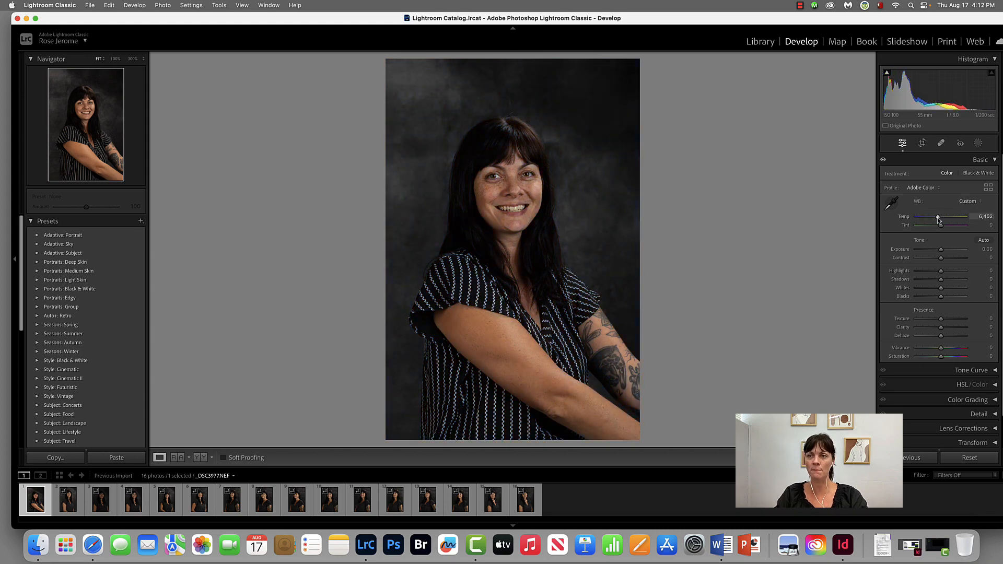
left_click(760, 42)
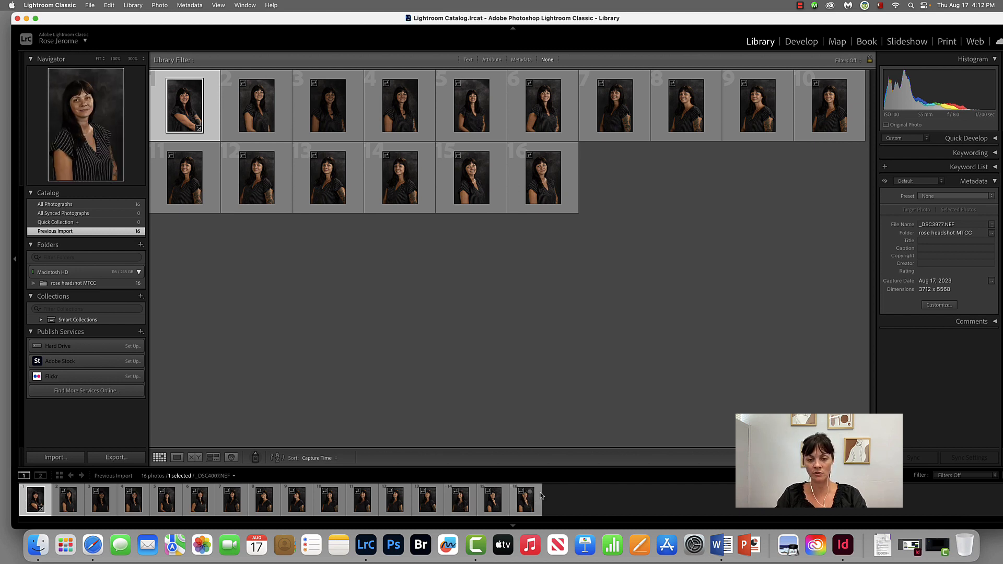
Step: Select all imported photos and open their export settings, using Same folder as original photo as the destination
key("super+a")
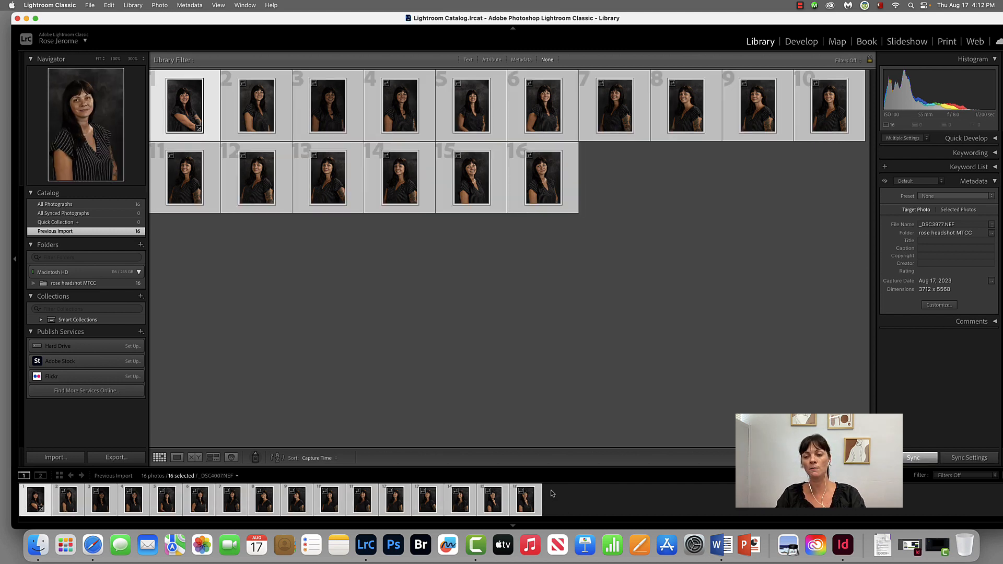
left_click(124, 461)
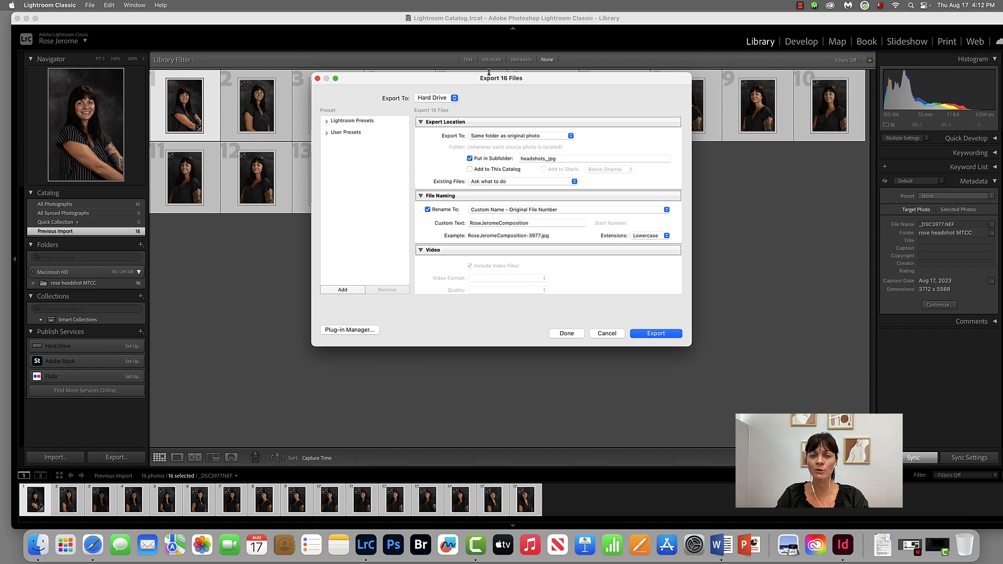
left_click_drag(509, 82, 514, 96)
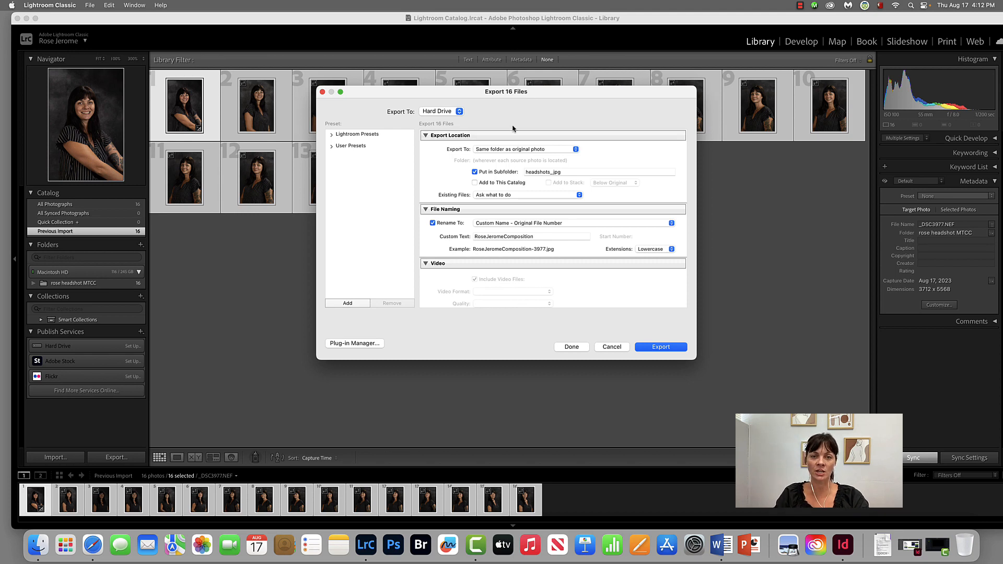
left_click(536, 152)
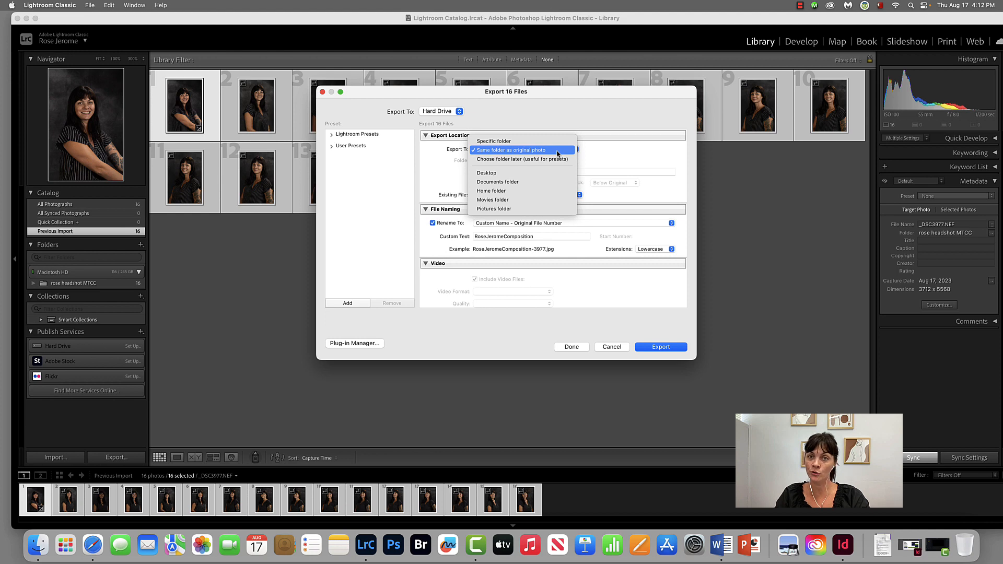
left_click(558, 151)
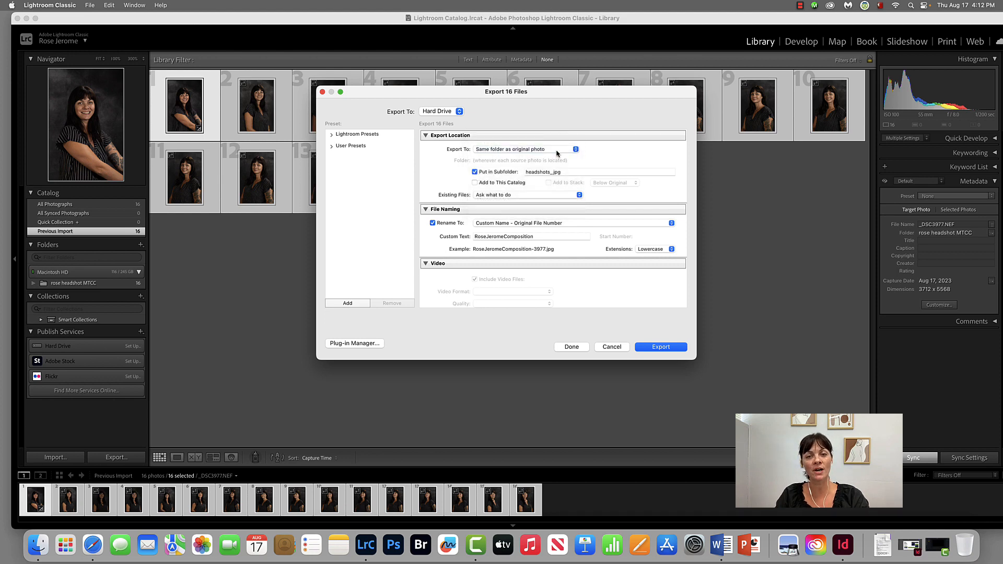
Step: Put the exports in a subfolder named with the sitter's first name followed by "Headshots MTCC jpgs"
left_click(475, 173)
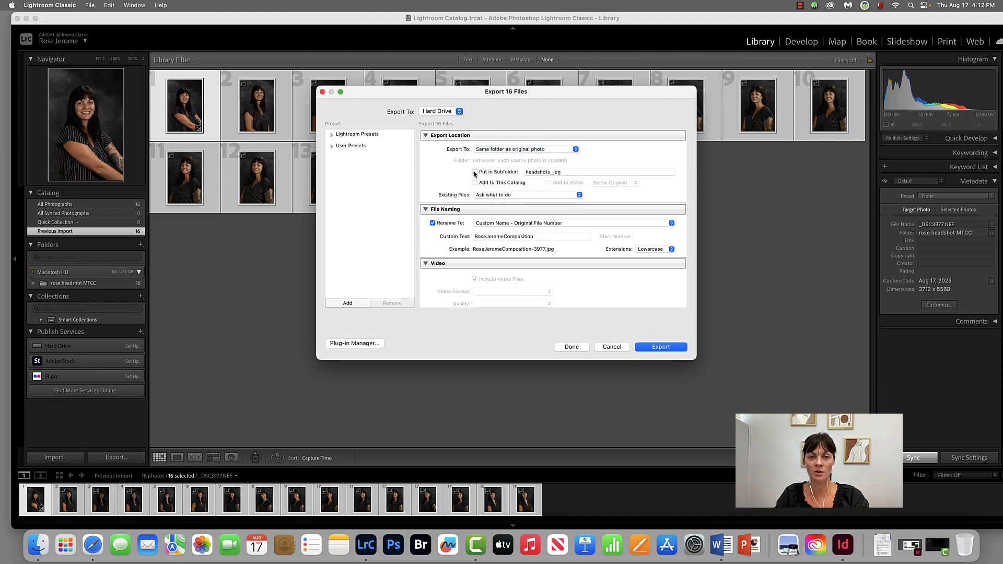
left_click(475, 172)
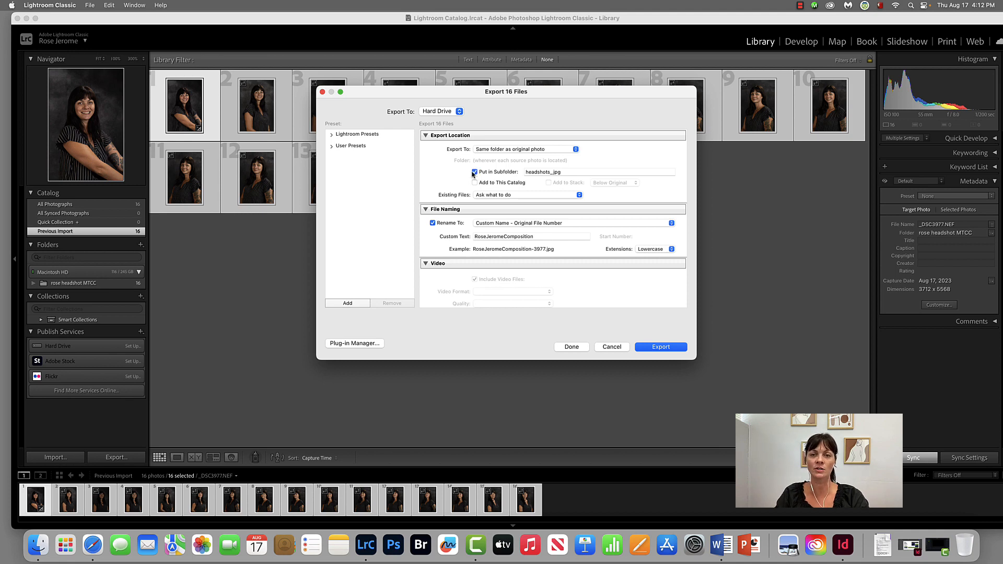
double_click(526, 172)
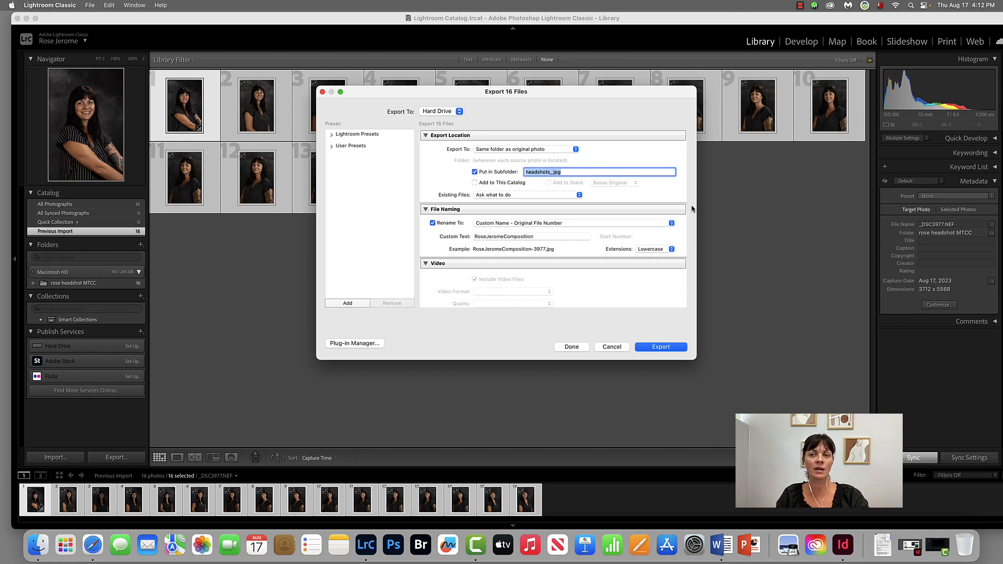
type("R")
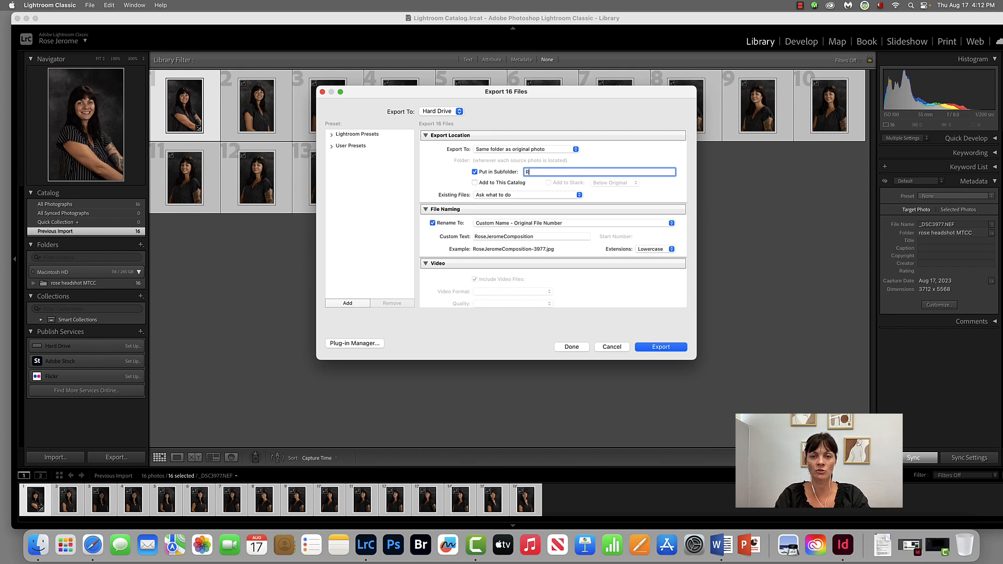
type("ose Headshots")
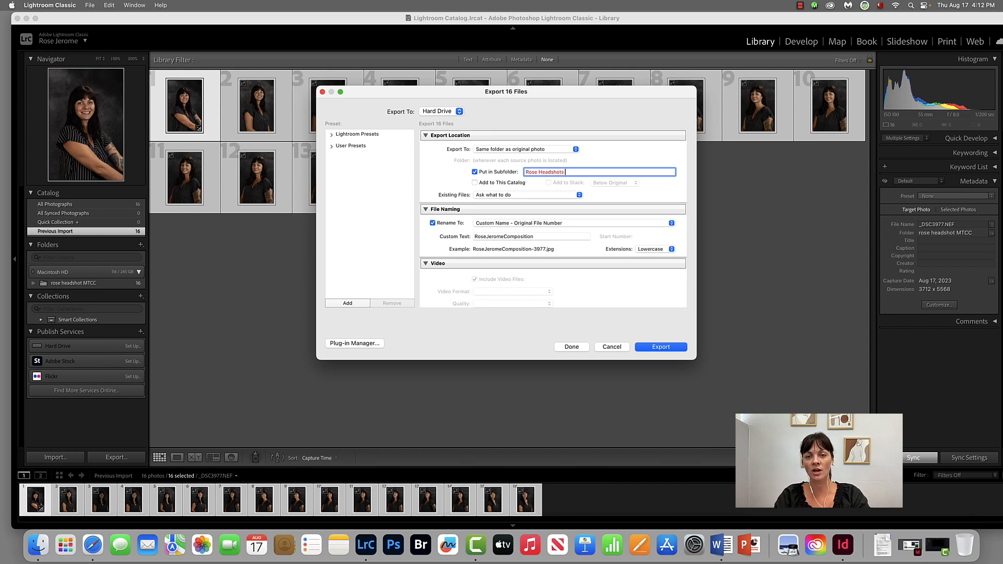
type(" MTCC jpbs")
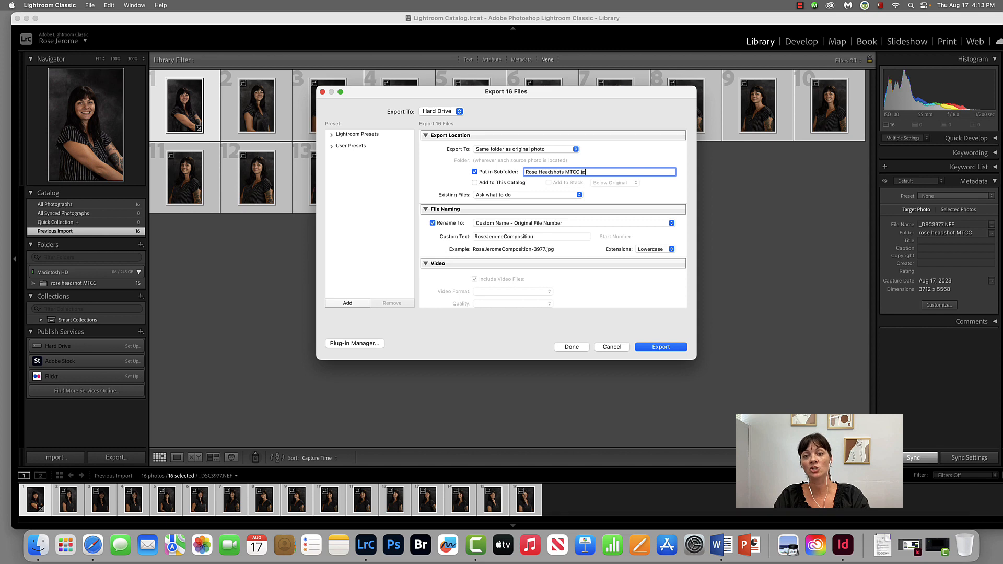
key("BackSpace")
key("BackSpace")
type("gs")
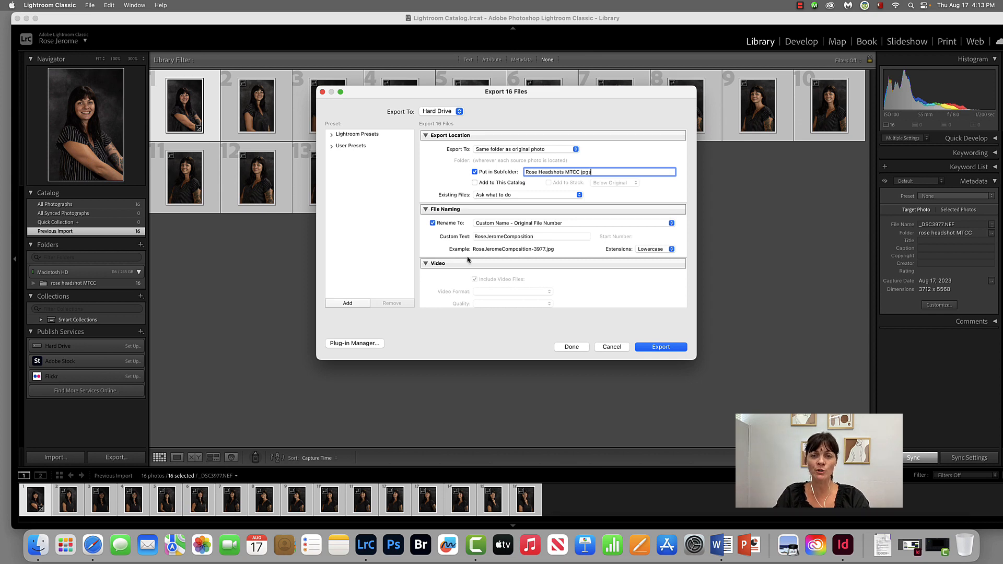
Step: Rename the exported files to Custom Name, with custom text made of the photographer's full name followed by "Frame"
left_click(533, 225)
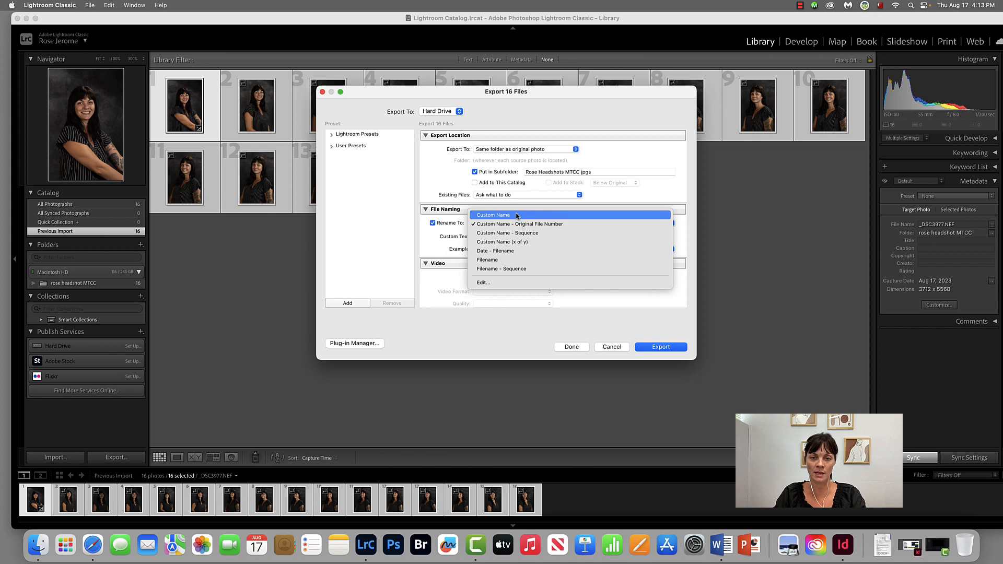
left_click(516, 215)
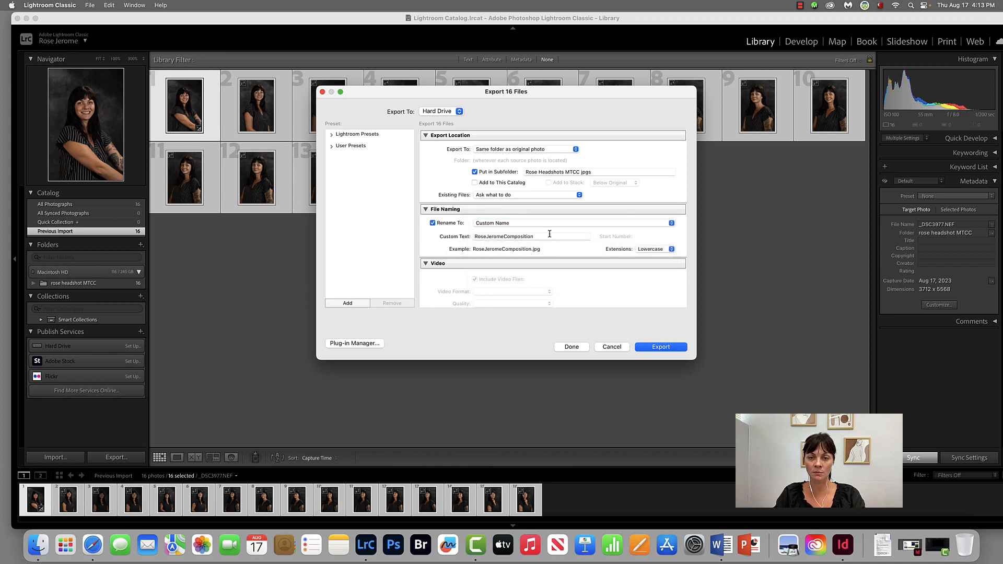
double_click(550, 234)
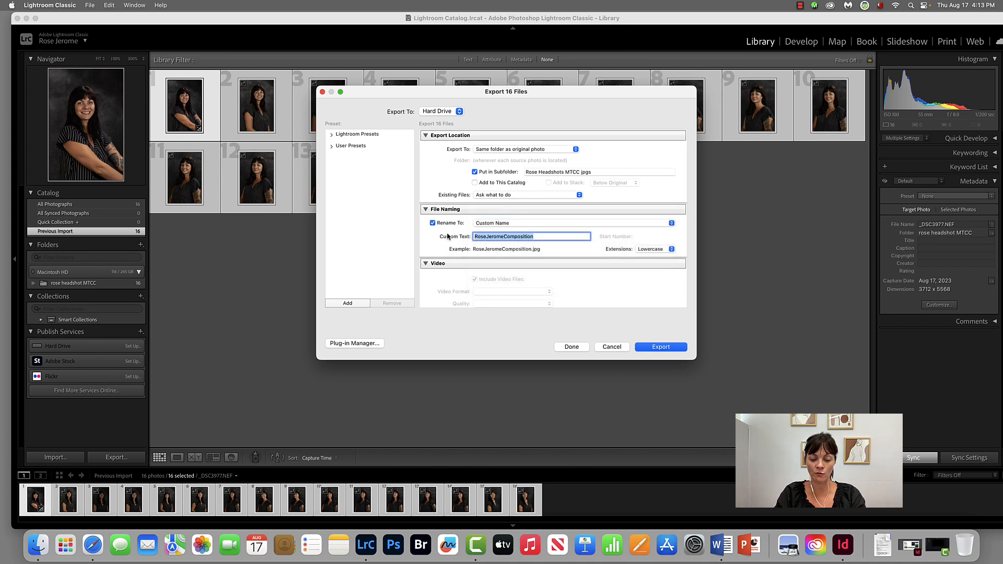
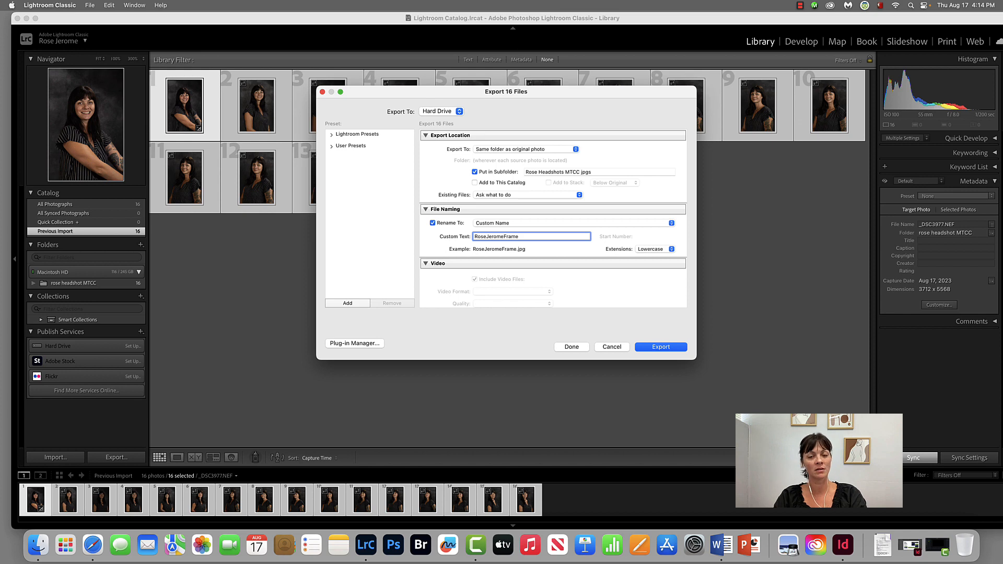
Step: Change the export file naming scheme to Custom Name - Sequence, keeping the entered custom text
scroll(519, 213, "down", 5)
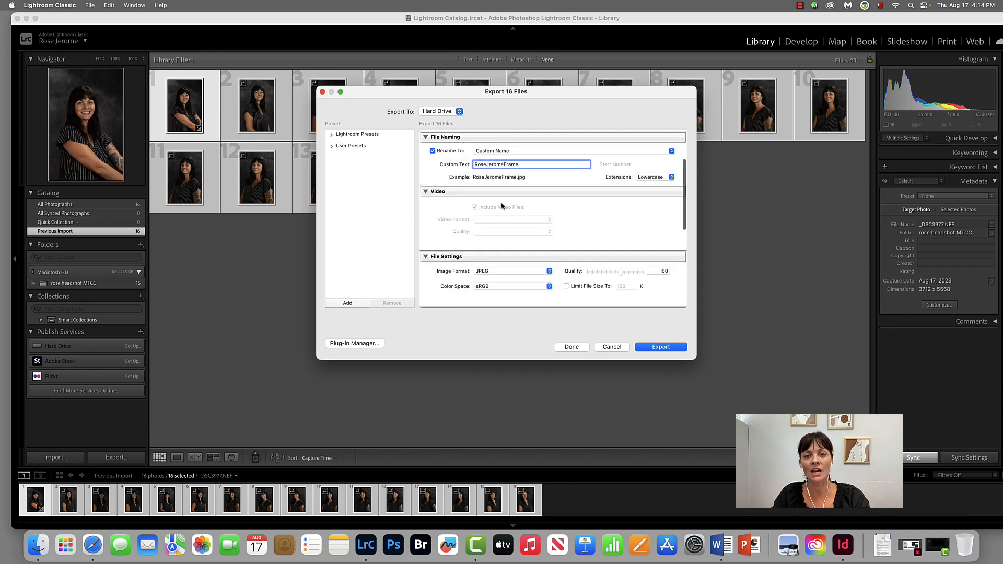
scroll(518, 213, "up", 4)
left_click(519, 210)
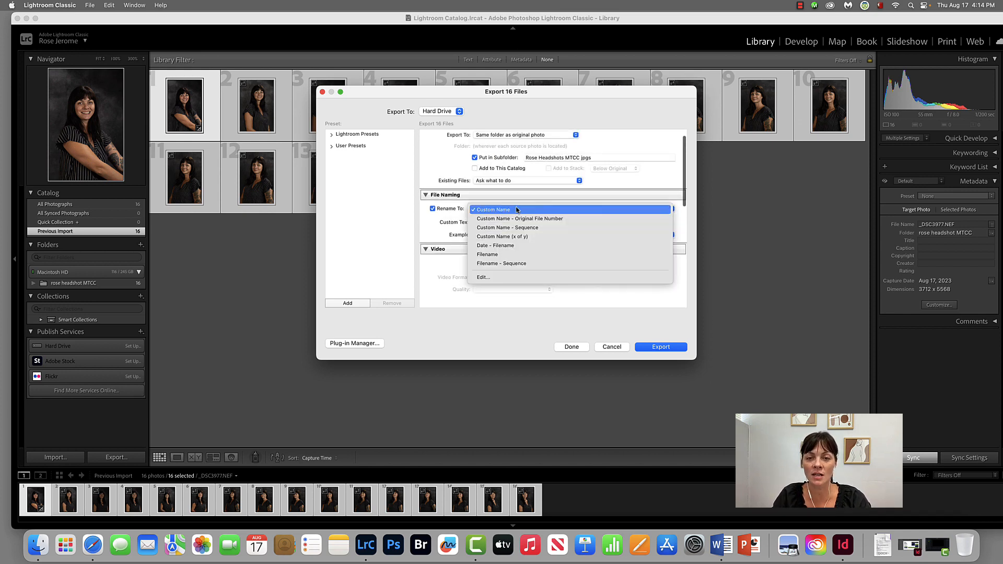
left_click(534, 229)
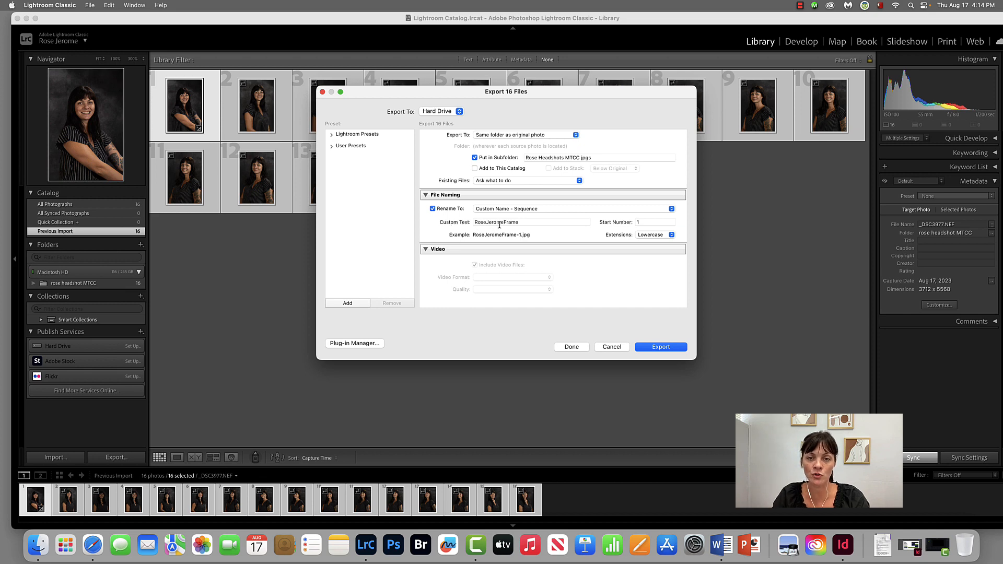
Step: Try adding leading zeros to the sequence start number as 01 and 001, and restore it to 1
left_click(659, 221)
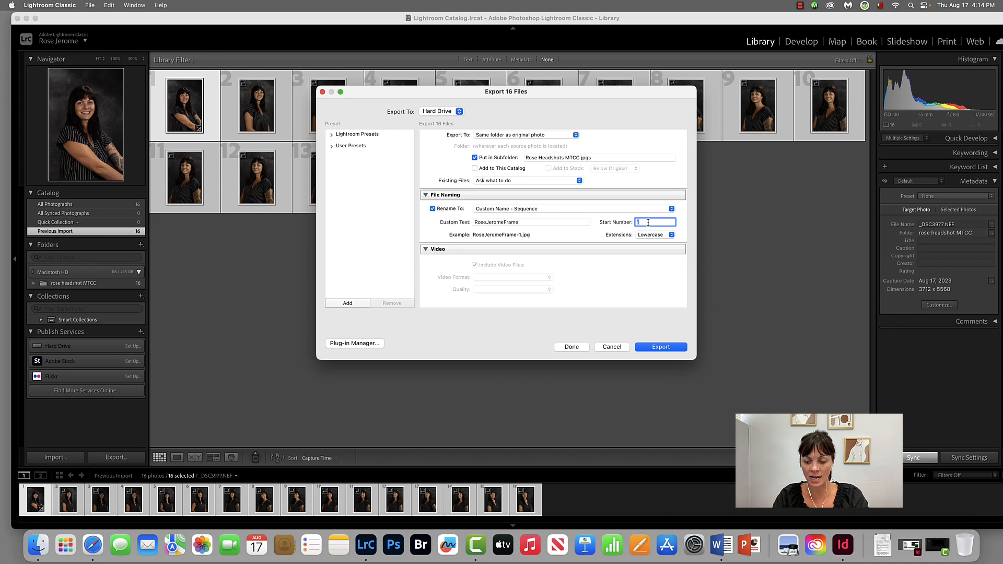
type("01")
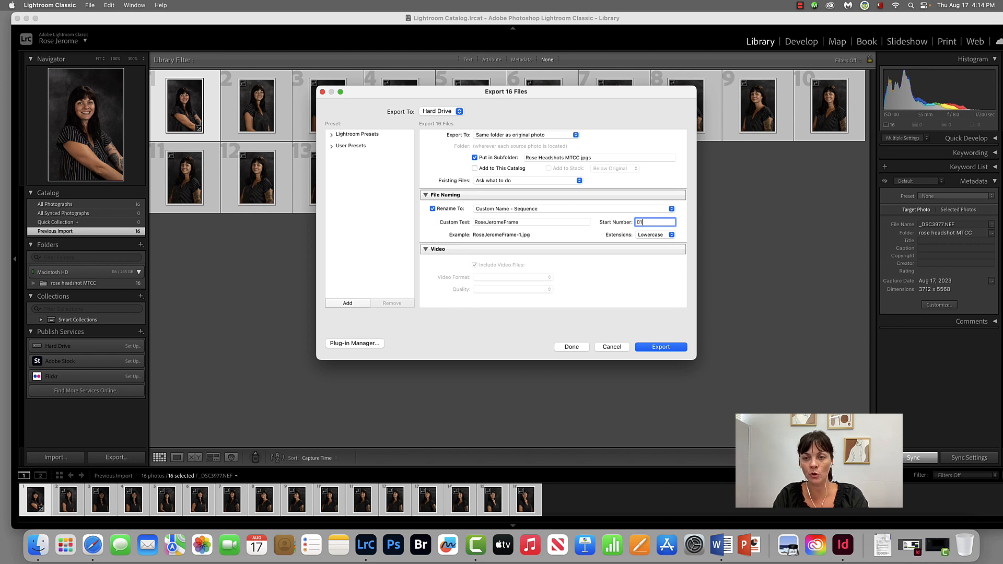
type("01")
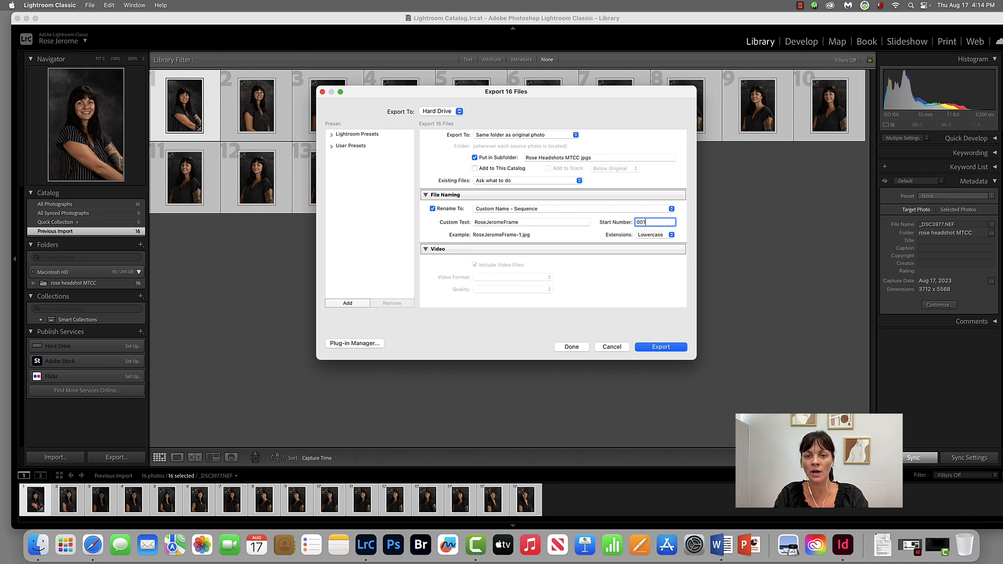
key("BackSpace")
key("BackSpace")
key("BackSpace")
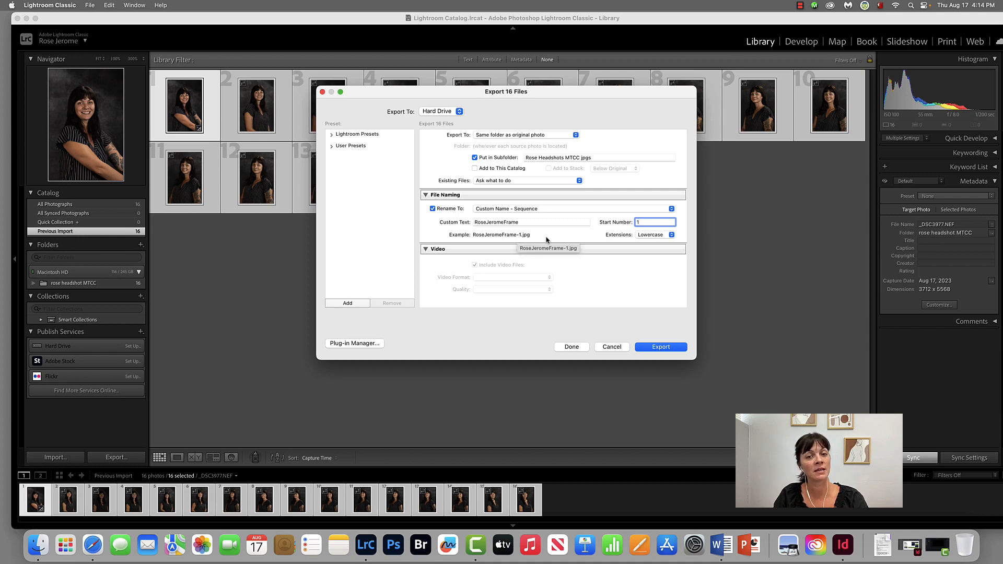
Step: Collapse the Video settings, set the JPEG quality to 80 and keep sRGB as the color space
left_click(439, 249)
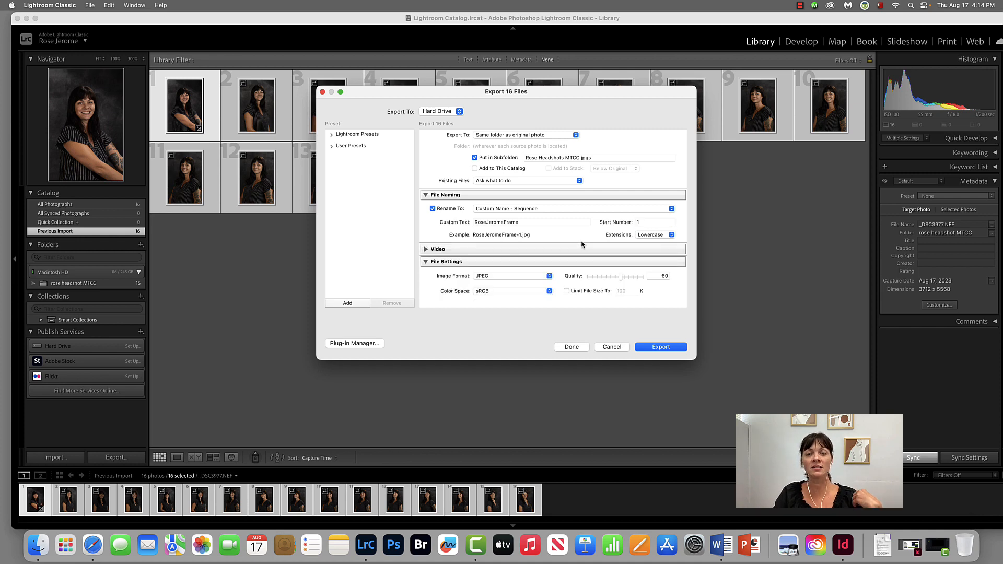
scroll(583, 244, "down", 5)
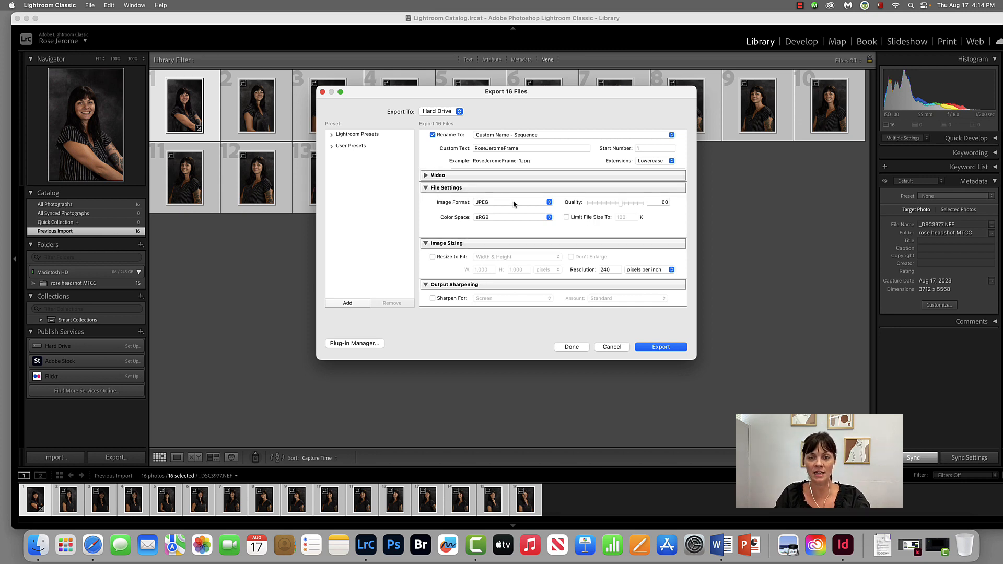
left_click(658, 203)
type("80")
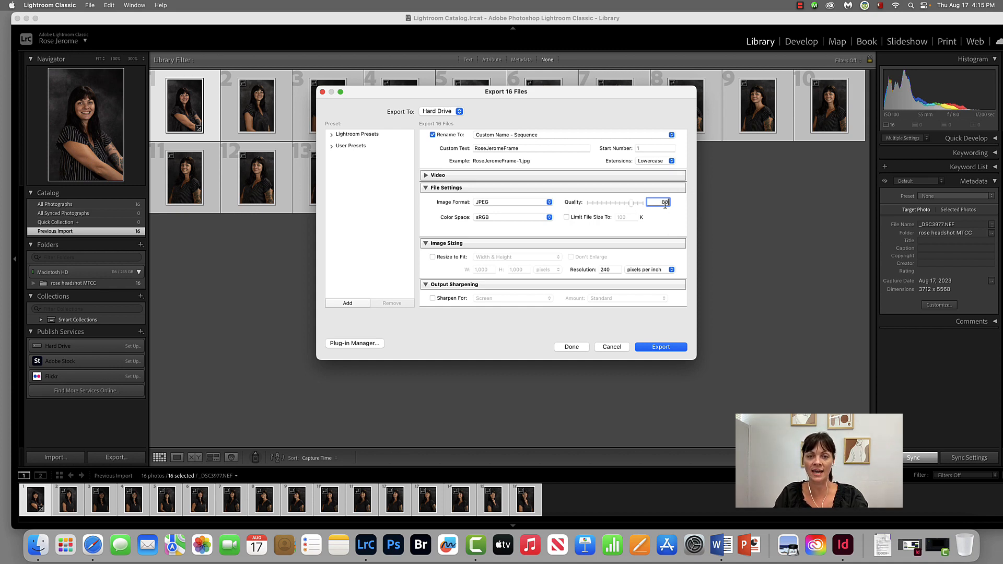
left_click(503, 218)
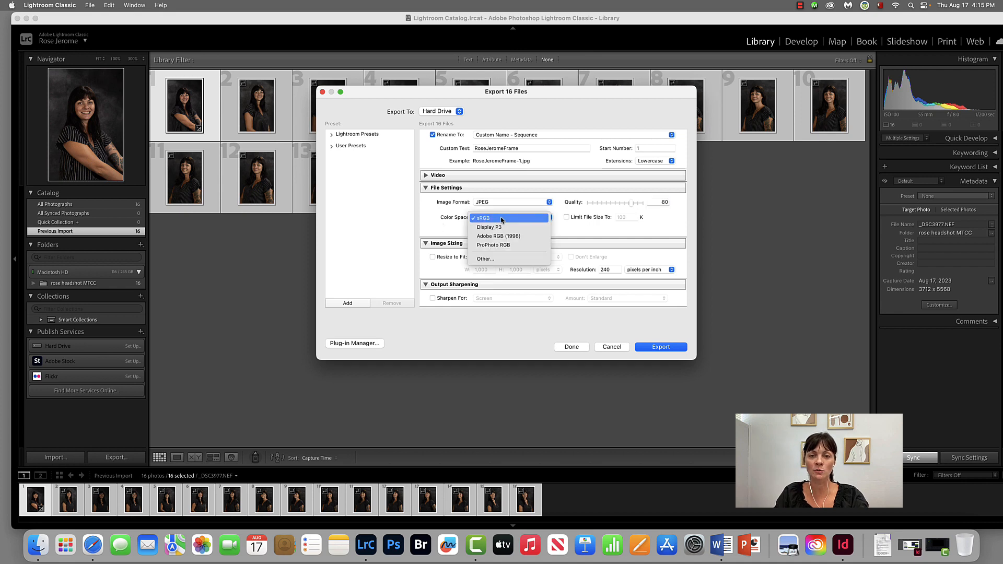
left_click(516, 219)
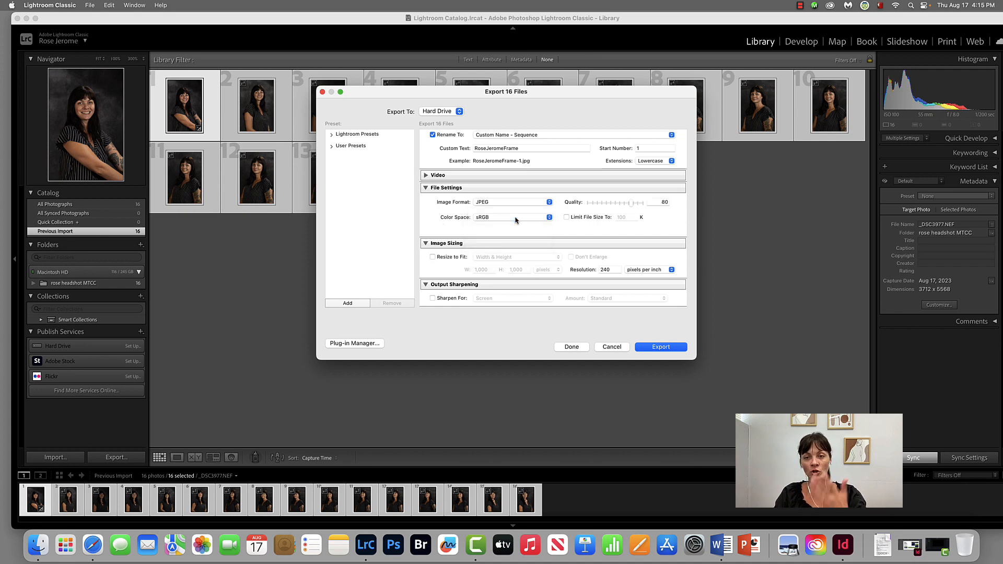
Step: Enable Resize to Fit by Width & Height with a height of 1800 pixels and the width left blank
scroll(499, 232, "down", 2)
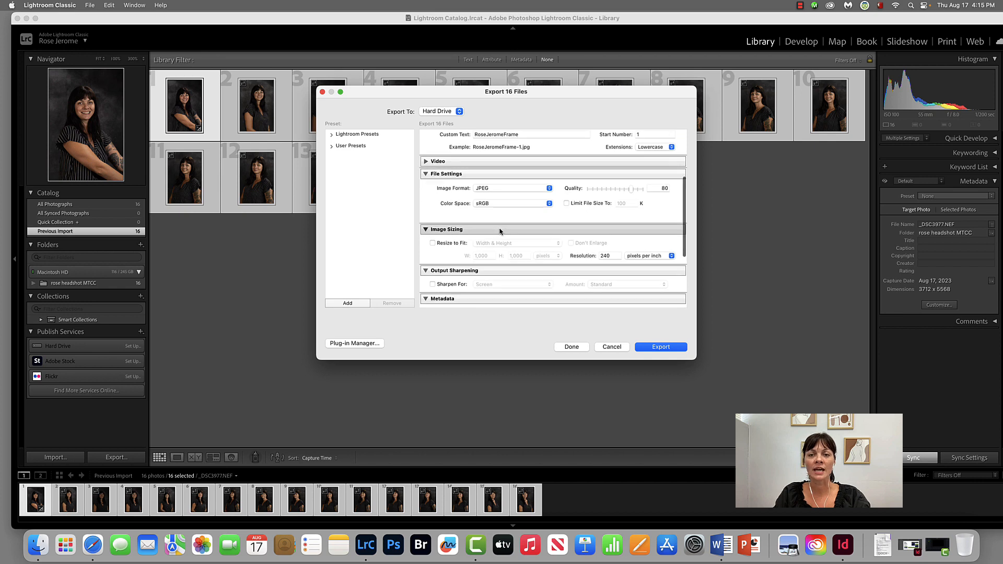
scroll(454, 232, "down", 4)
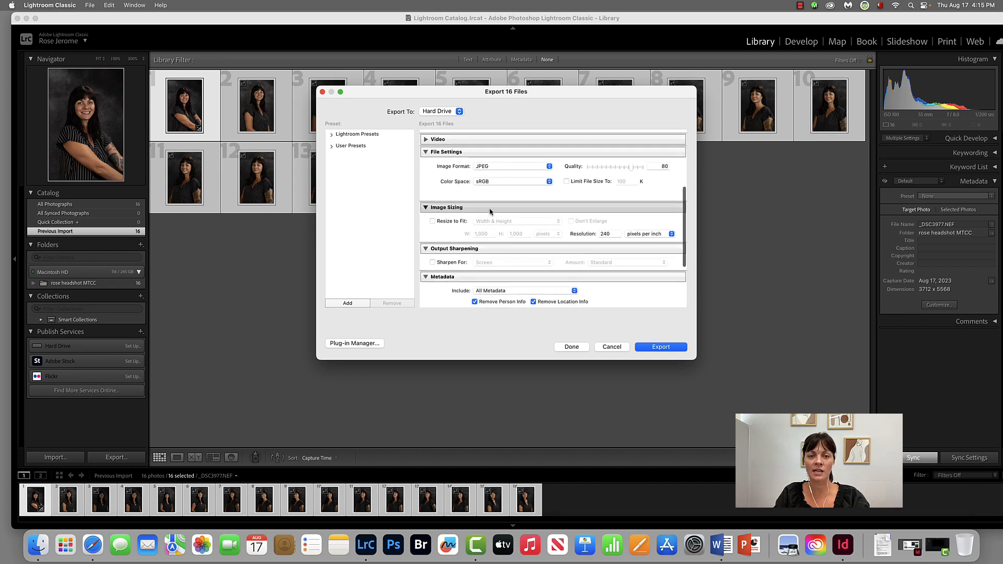
left_click(433, 221)
scroll(497, 225, "down", 2)
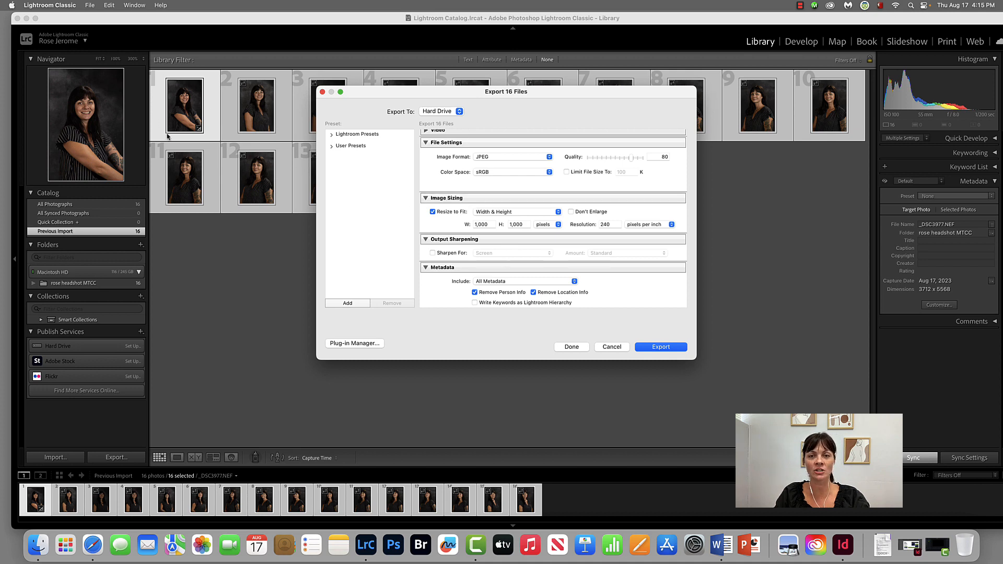
left_click(522, 223)
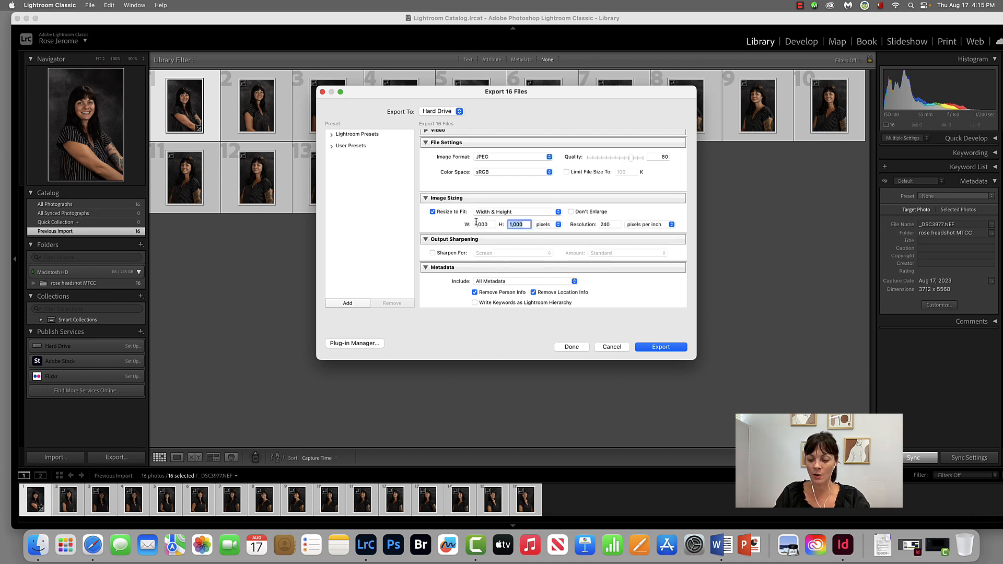
type("1800")
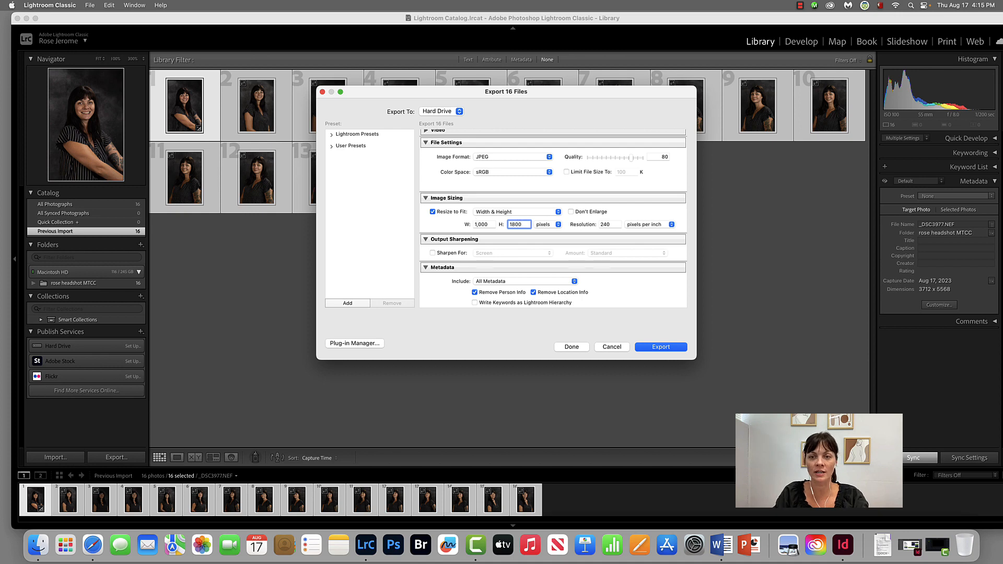
left_click(481, 225)
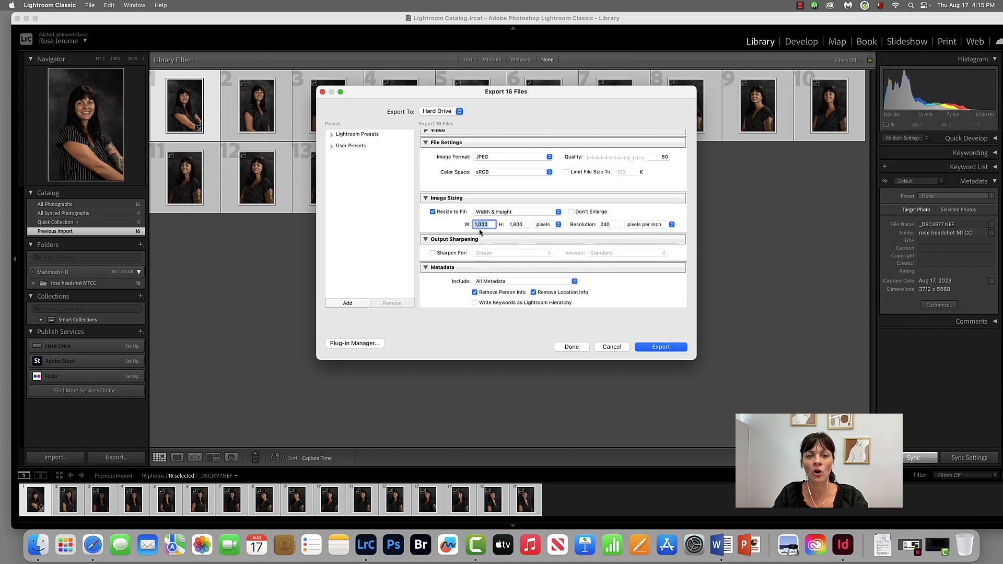
key("BackSpace")
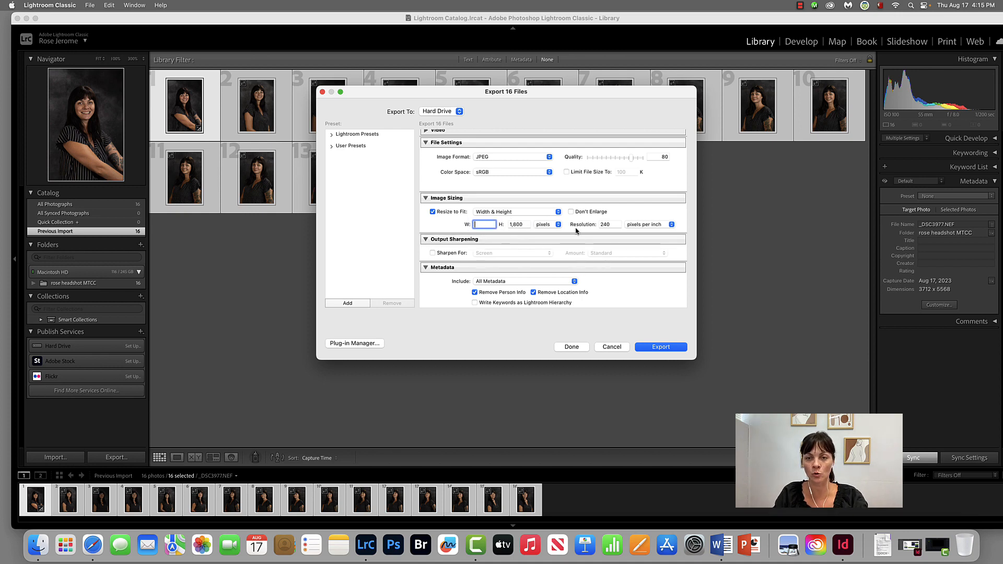
Step: Set the export resolution to 300 pixels per inch
left_click(608, 224)
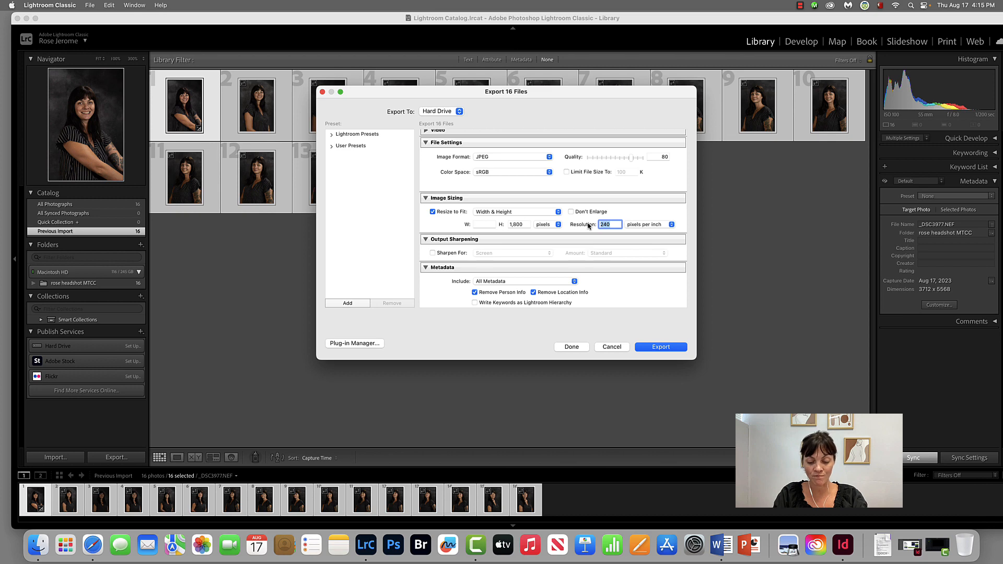
type("150")
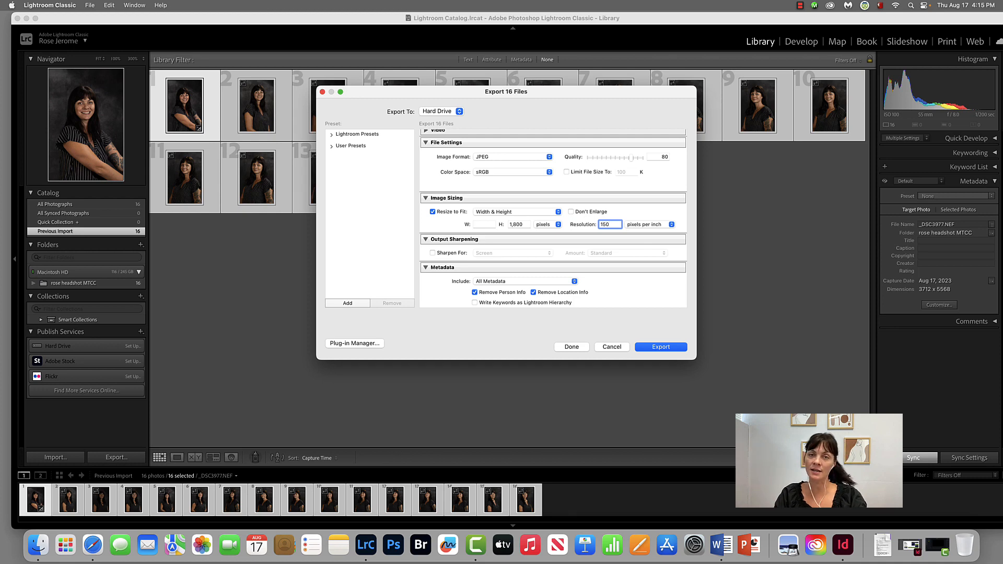
double_click(610, 224)
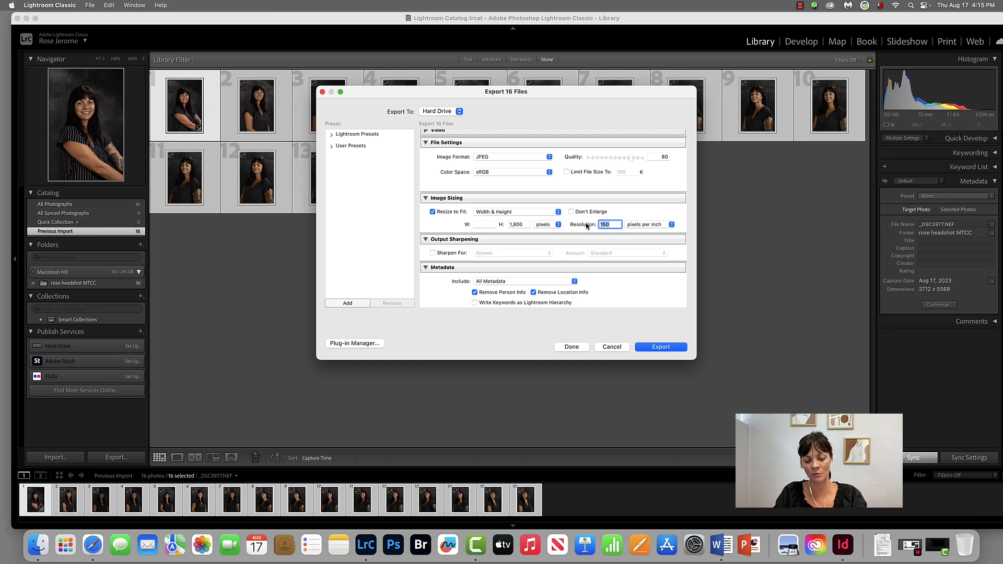
type("300")
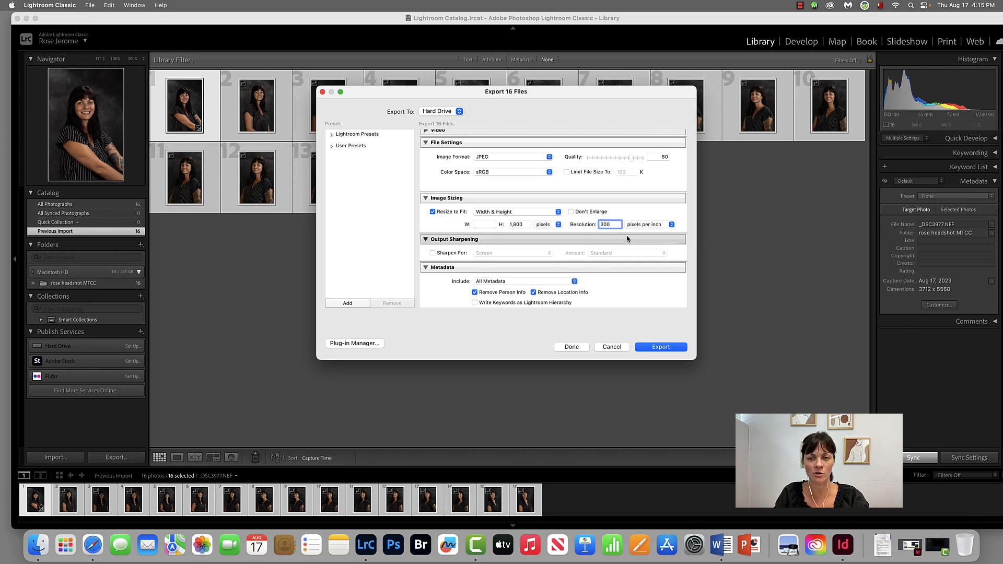
Step: Review the export settings, keep JPEG as the image format and export all the selected photos
scroll(588, 240, "down", 3)
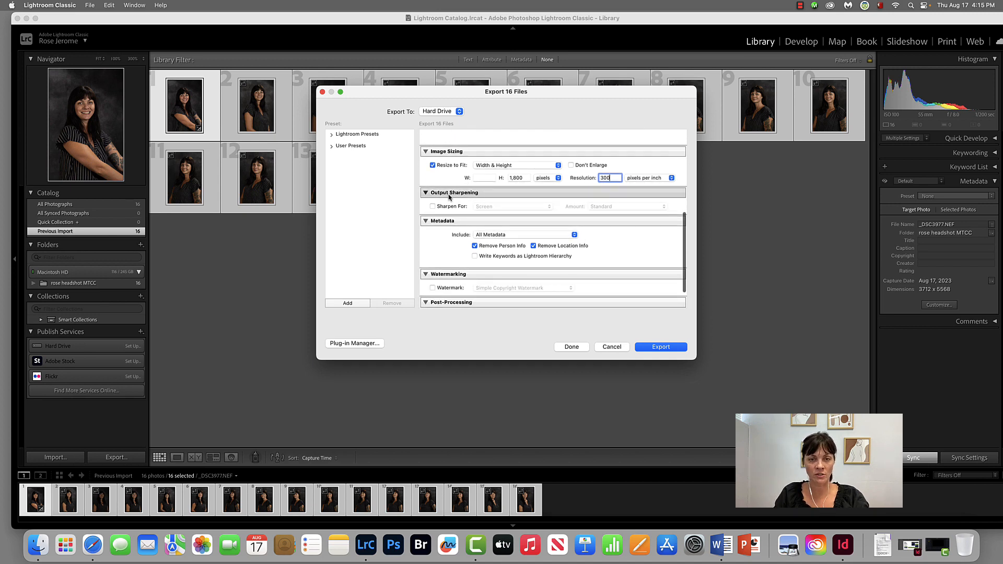
scroll(448, 196, "down", 2)
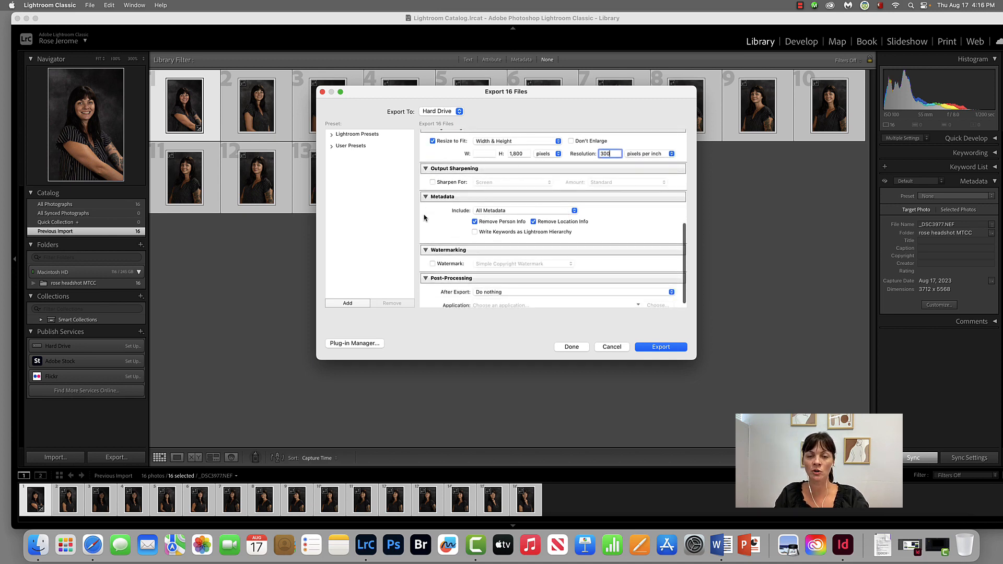
scroll(468, 235, "down", 1)
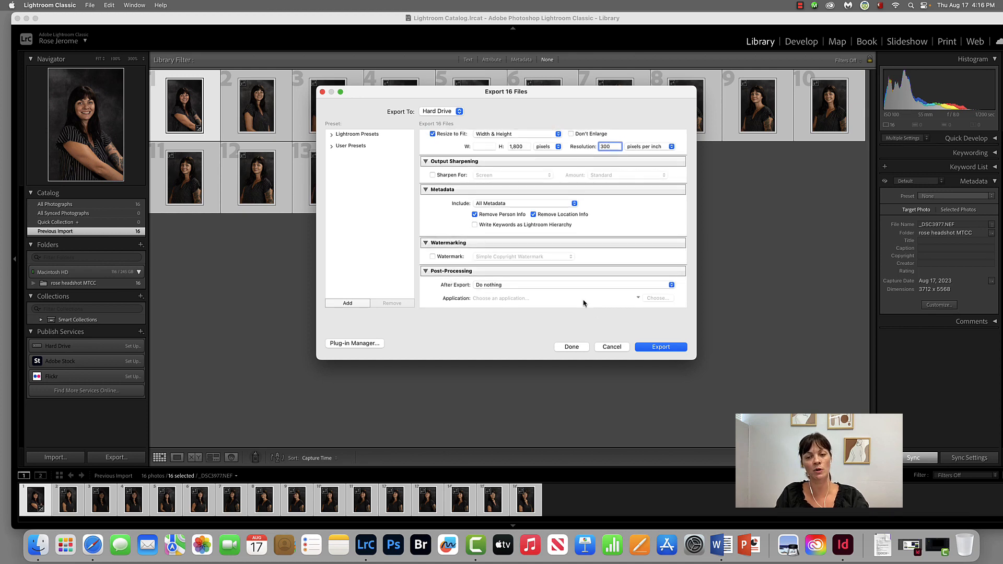
scroll(571, 233, "up", 8)
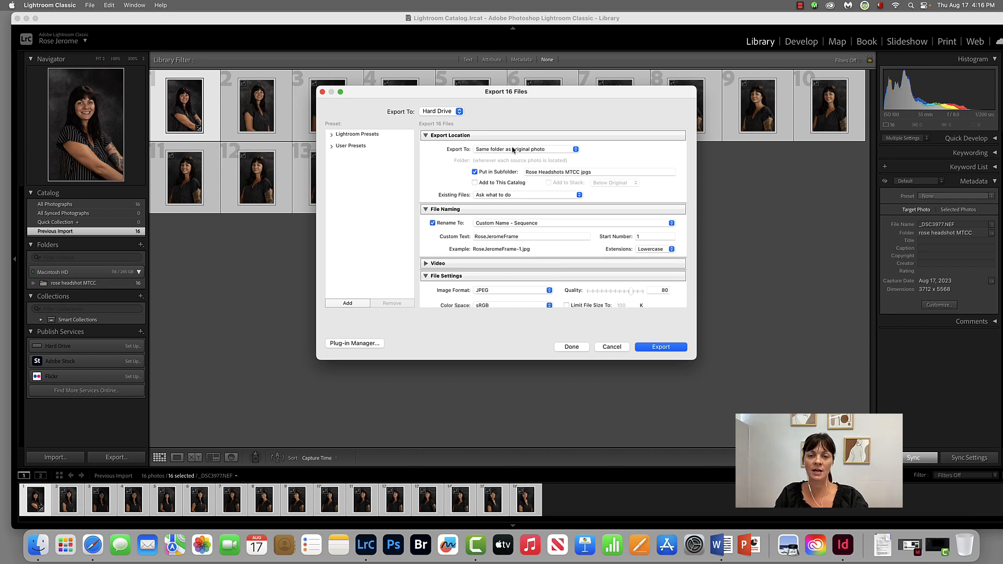
scroll(533, 242, "down", 5)
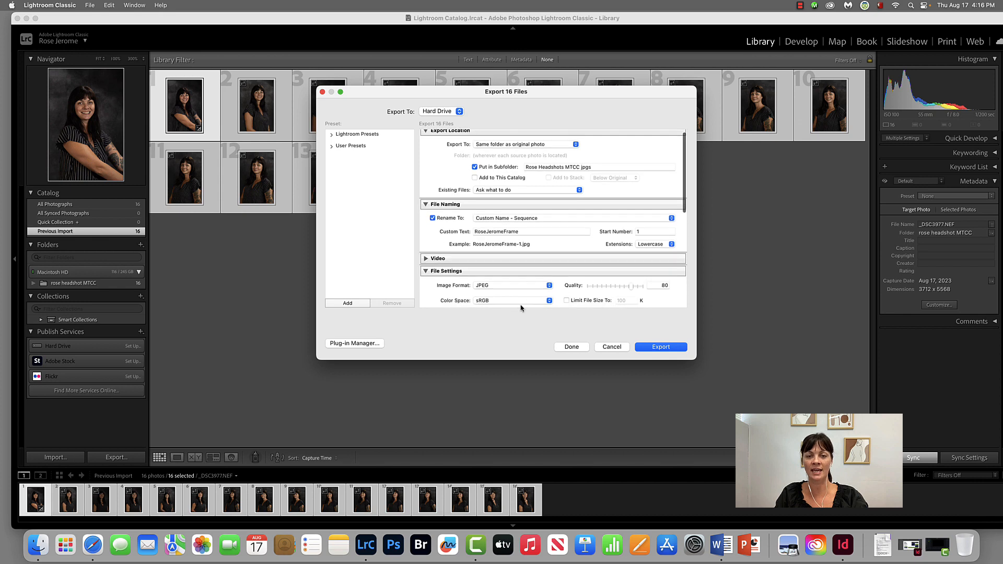
scroll(575, 261, "down", 4)
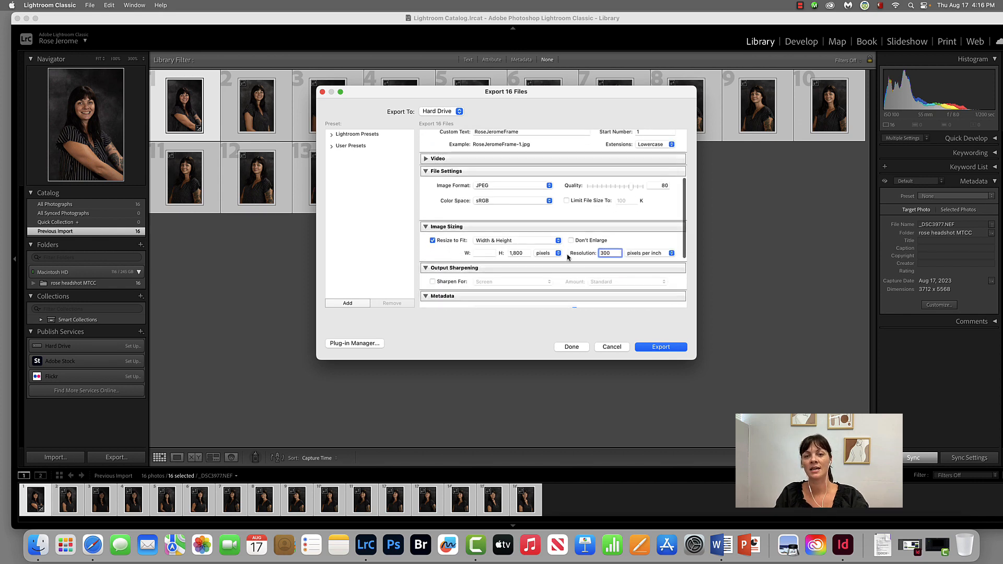
left_click(496, 186)
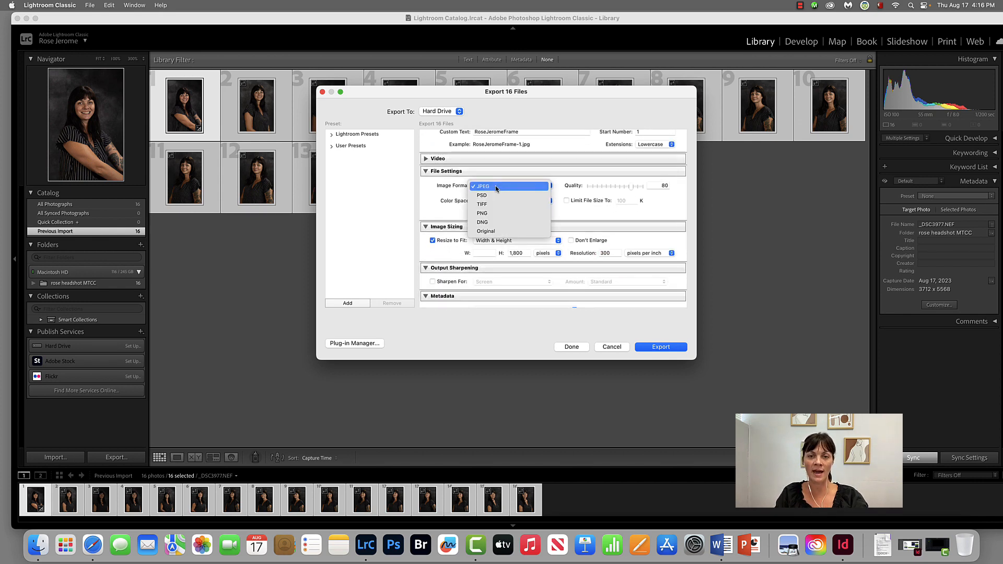
left_click(495, 186)
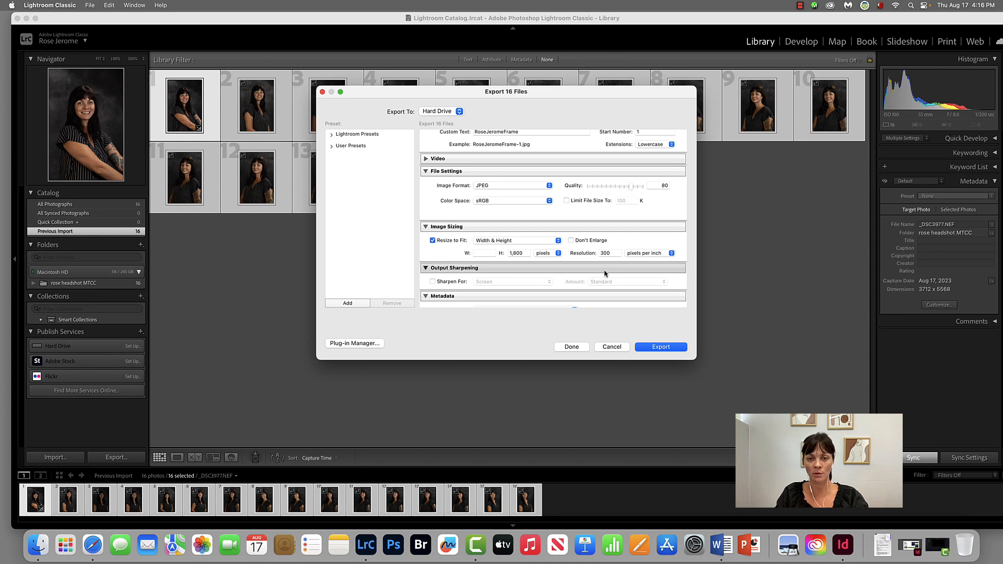
scroll(601, 269, "down", 3)
left_click(670, 347)
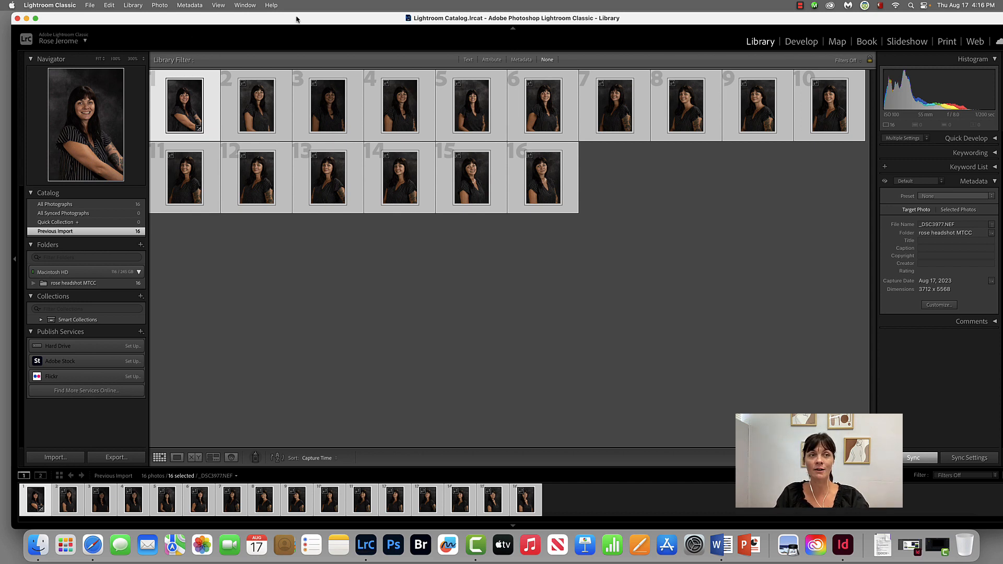
Step: Switch from Lightroom to the desktop, show its icons and move the MTCC headshot folder to an empty area
left_click(27, 18)
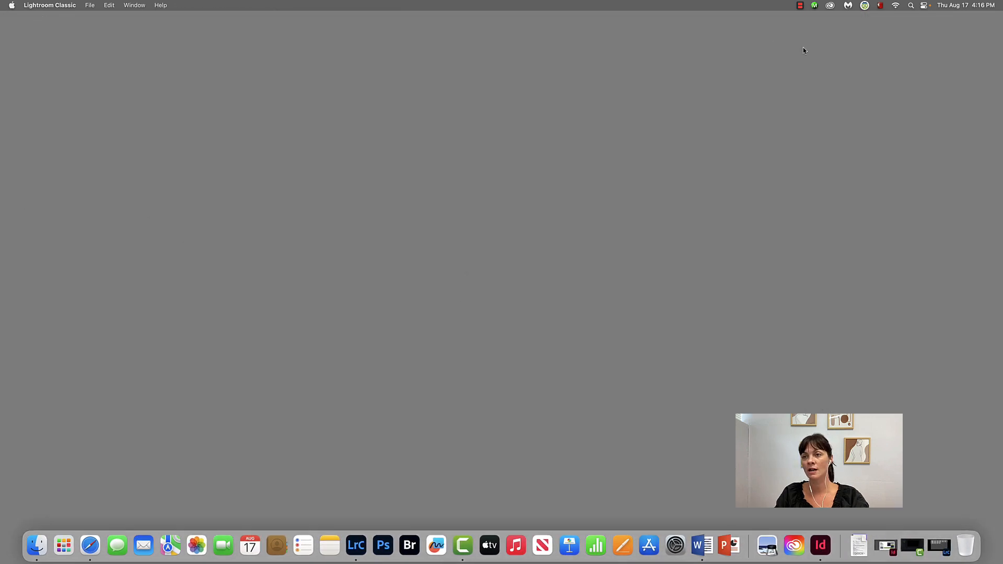
left_click(799, 5)
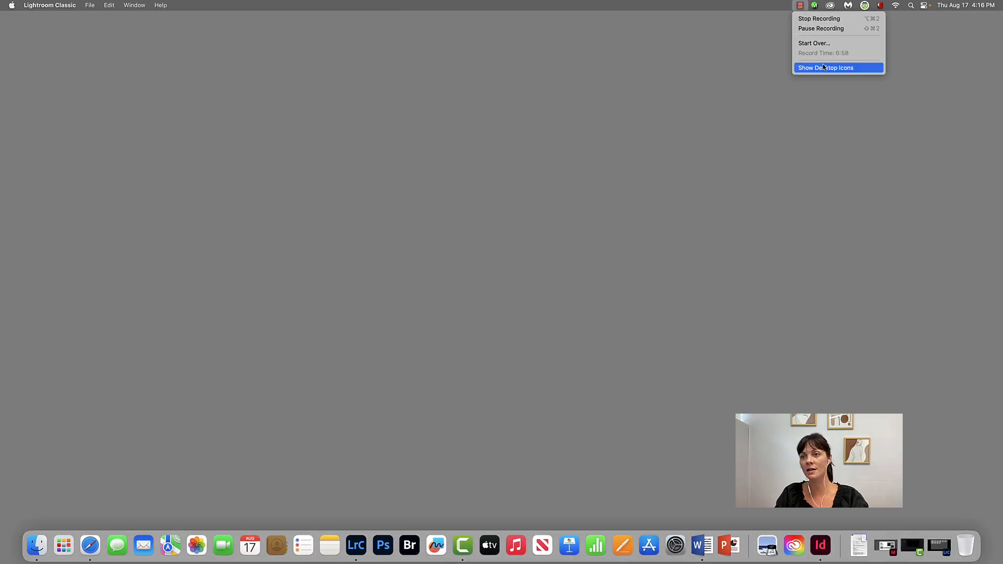
left_click(825, 67)
left_click_drag(922, 154, 664, 151)
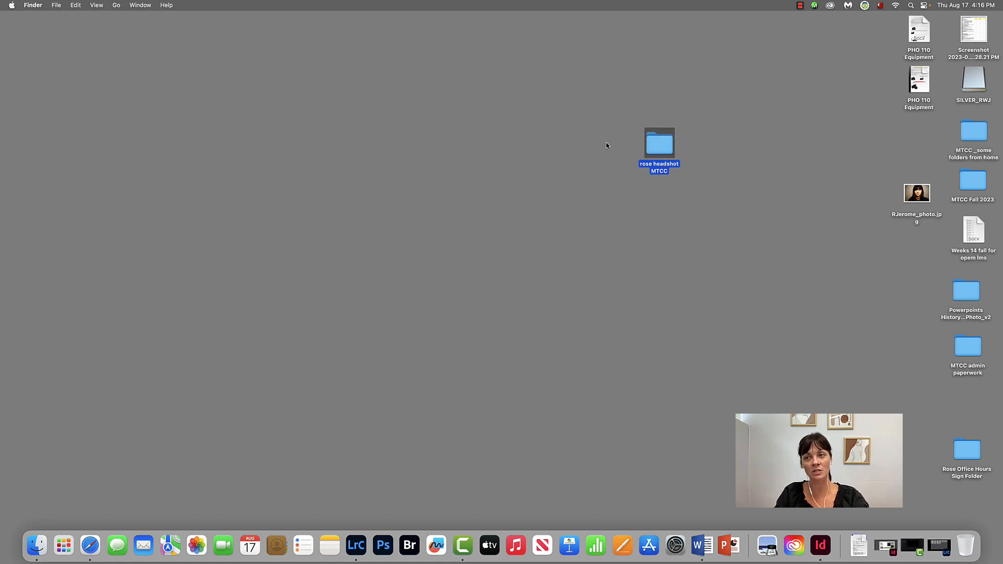
Step: Open the MTCC headshot folder from the desktop, show the contents of its jpgs subfolder and enlarge the window to fit the columns
left_click(638, 149)
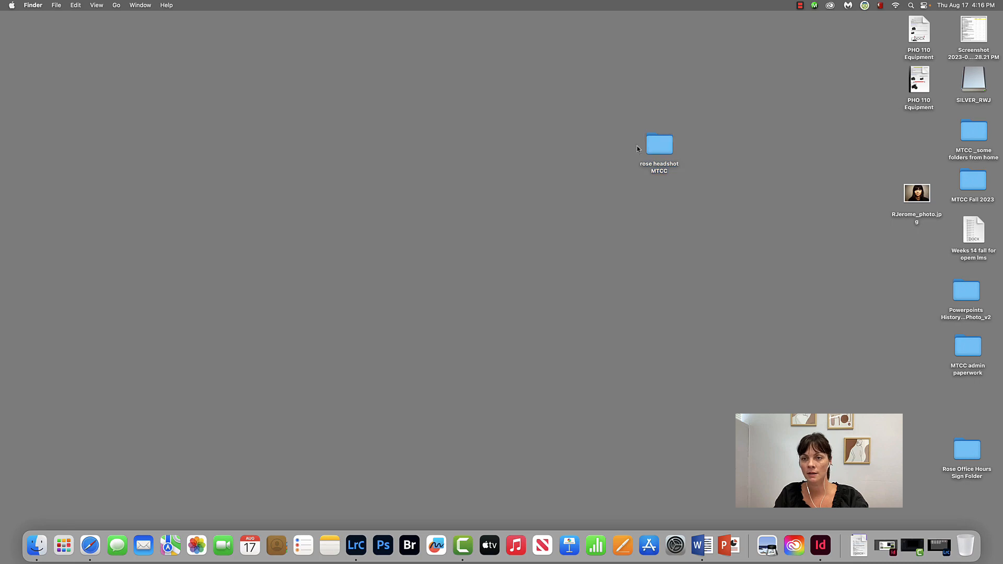
double_click(660, 147)
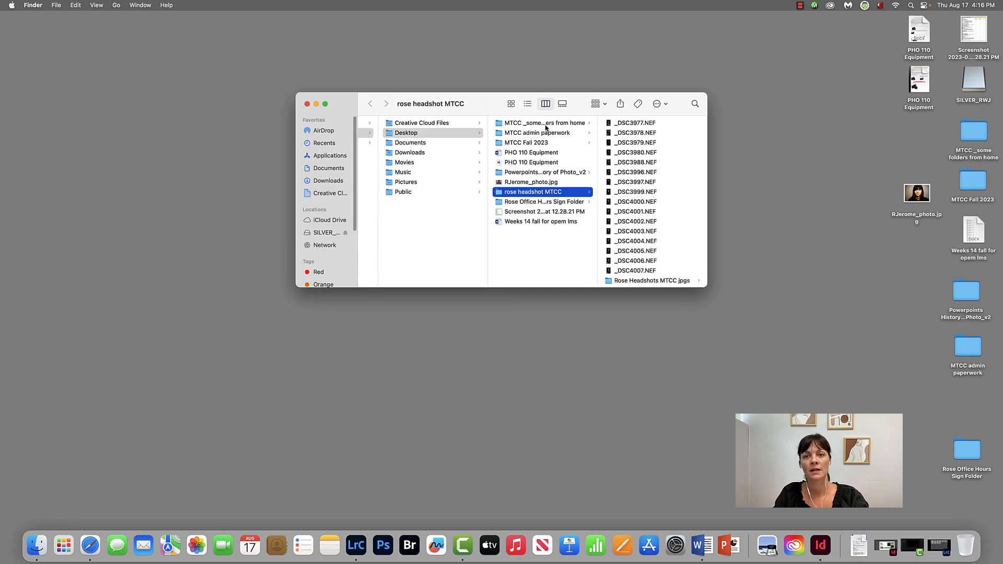
left_click_drag(470, 107, 434, 102)
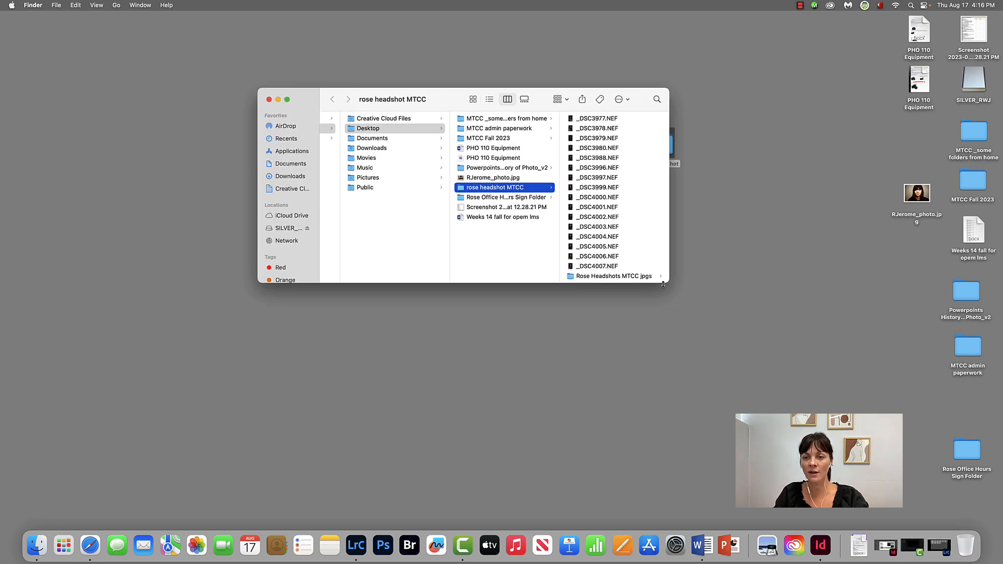
left_click_drag(663, 278, 747, 311)
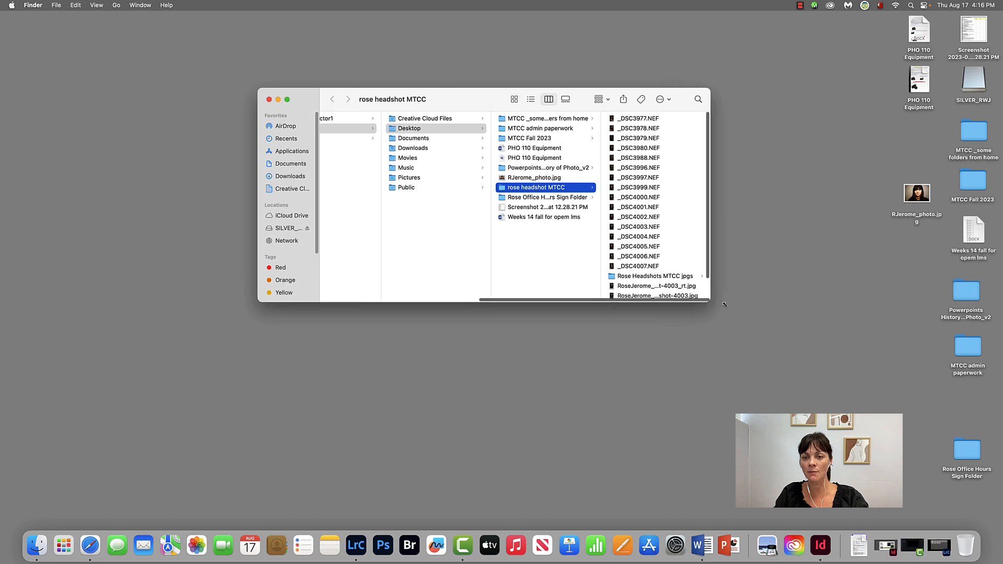
left_click(704, 277)
left_click_drag(662, 98, 516, 96)
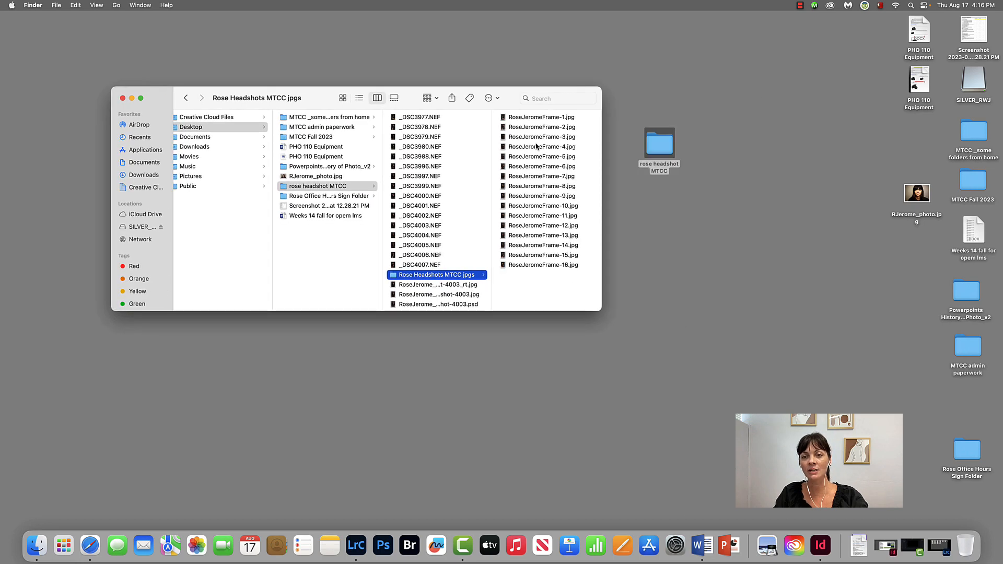
left_click_drag(601, 311, 666, 337)
Step: Preview the first and last exported JPEGs, frames 1 and 16, to check the sequential file naming
left_click(606, 117)
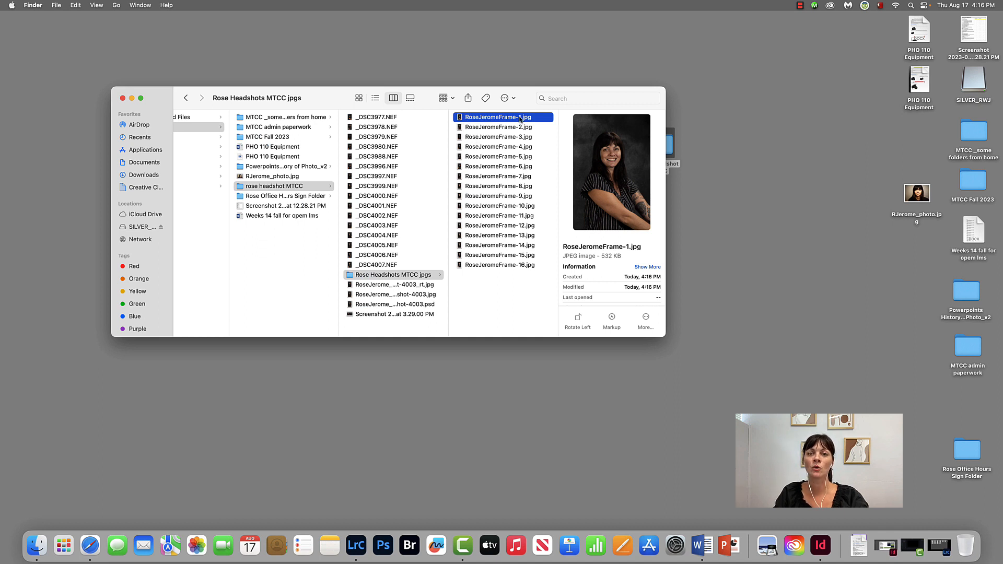
left_click(521, 265)
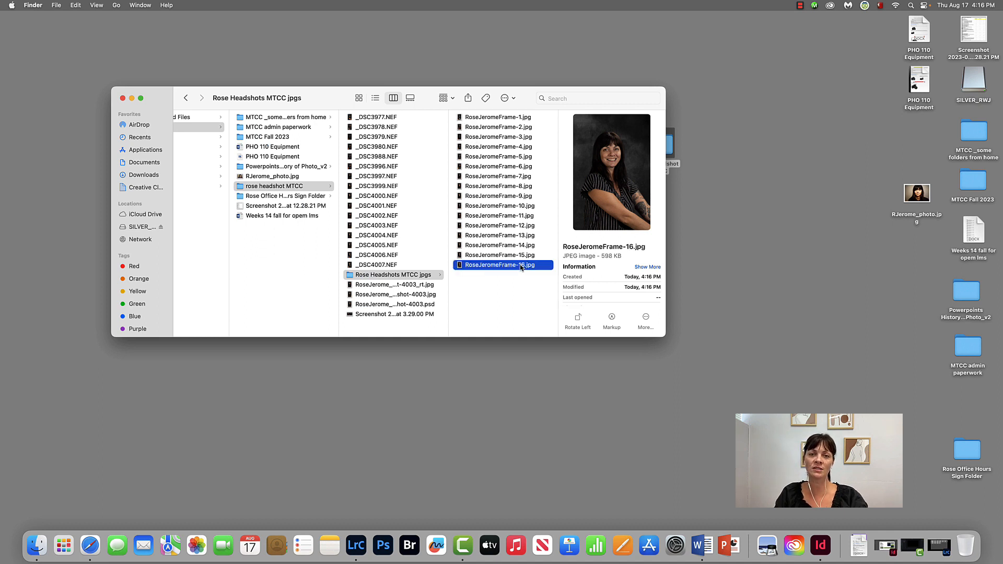
left_click(499, 118)
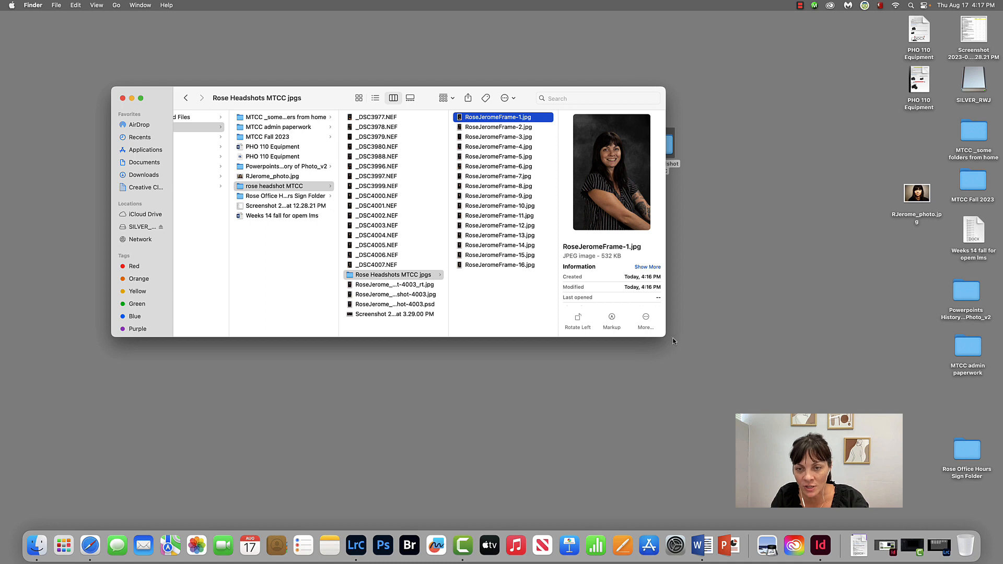
Step: Compare the file size and dimensions of the RAW file _DSC4007.NEF with those of the frame 1 JPEG
left_click_drag(660, 337, 750, 372)
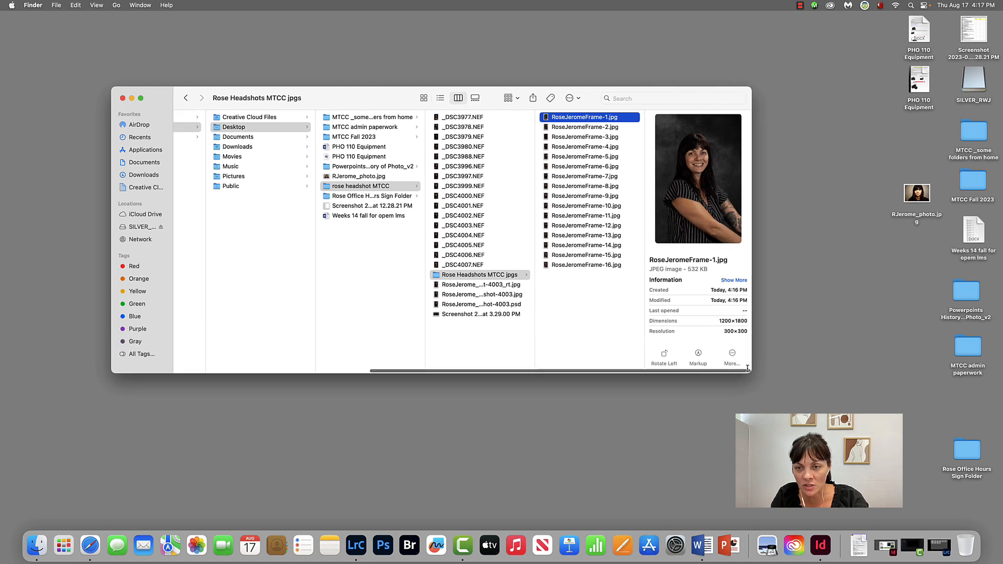
left_click(482, 267)
left_click(482, 265)
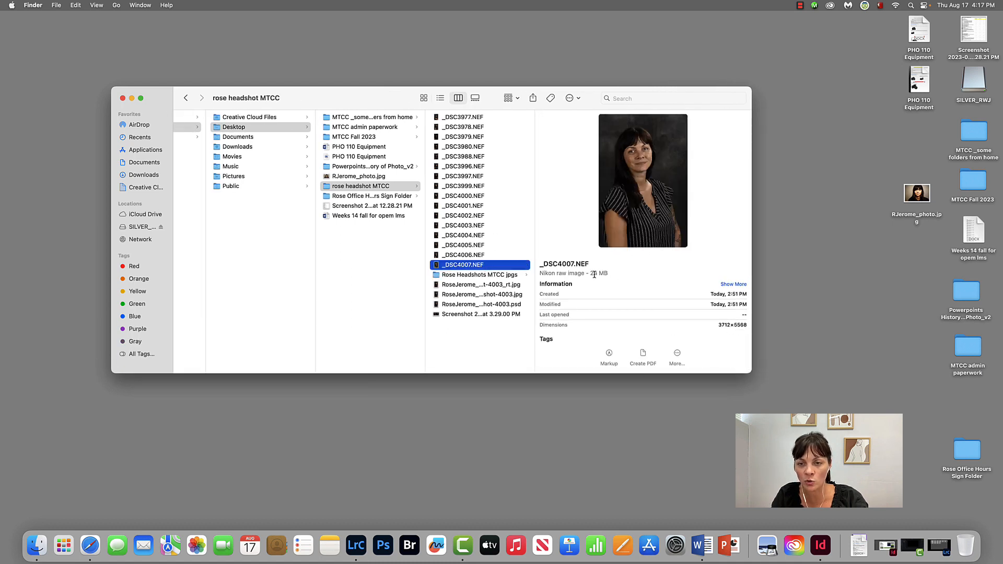
left_click(504, 276)
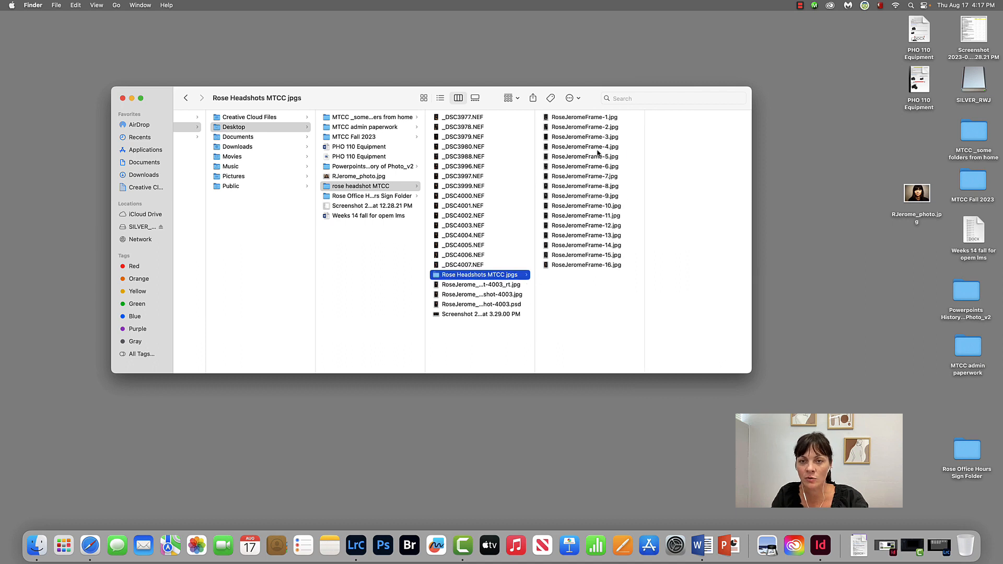
left_click(585, 117)
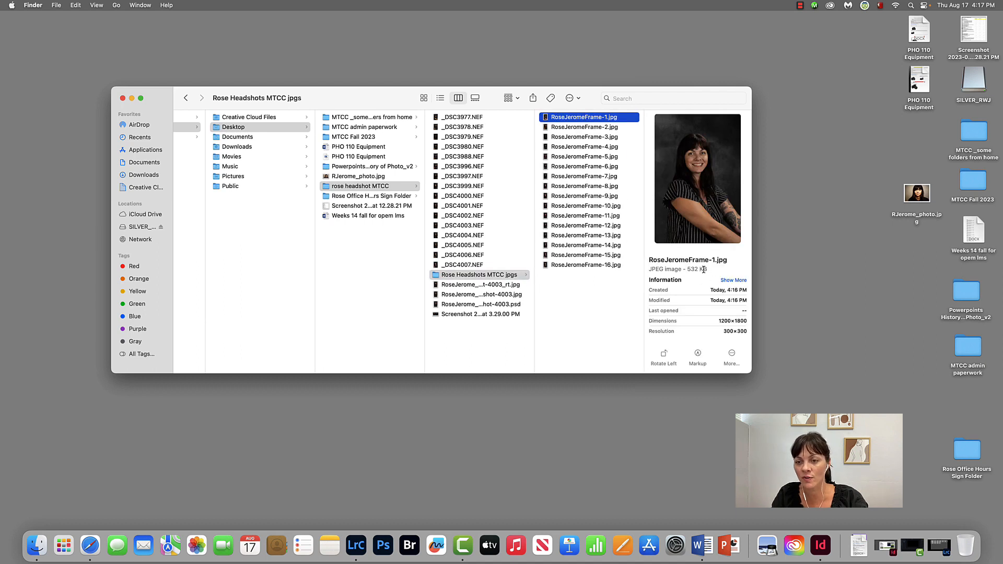
Step: Highlight the frame 1 JPEG's pixel dimensions and its height value to check them against the export settings
left_click_drag(719, 322, 748, 324)
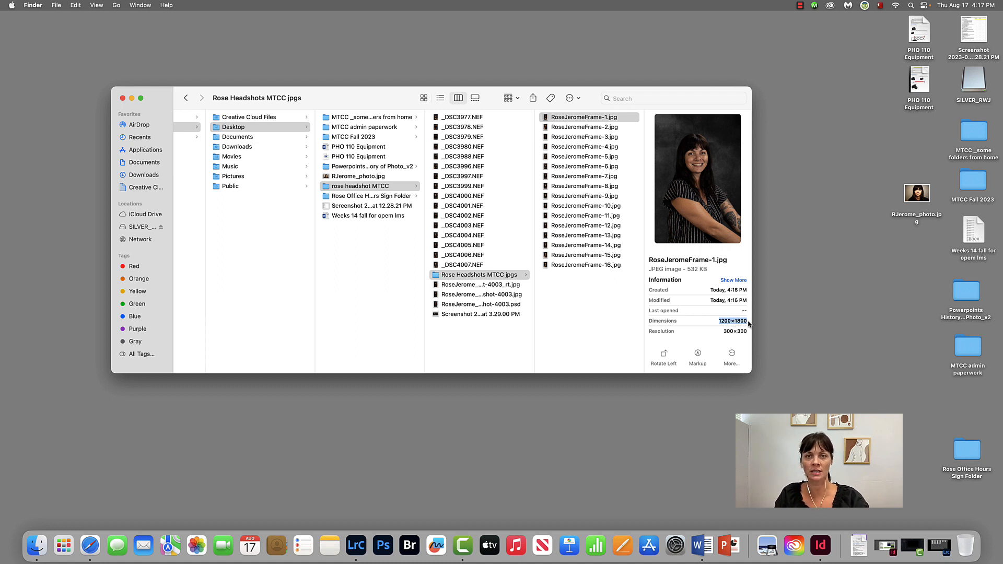
left_click_drag(734, 322, 758, 325)
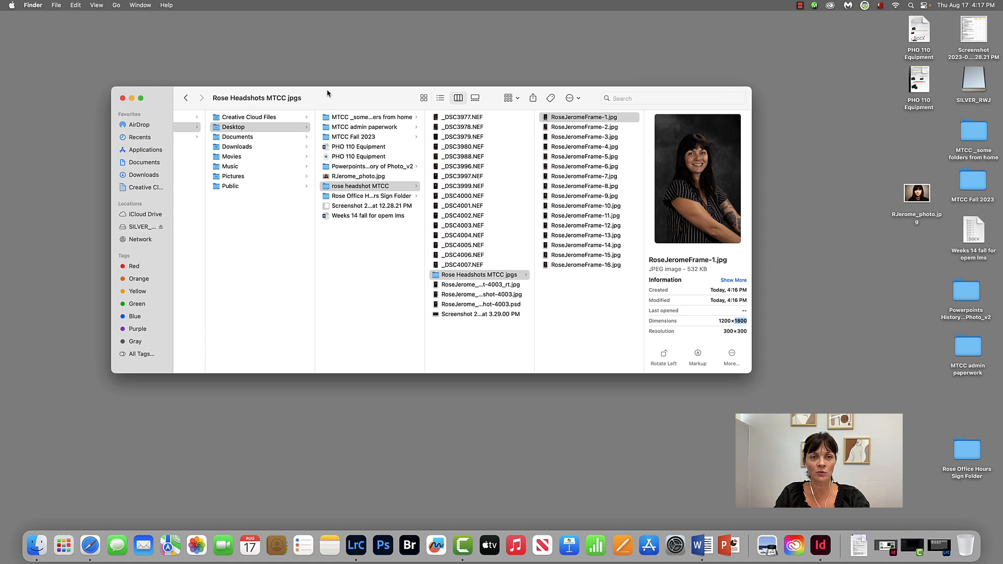
left_click_drag(329, 94, 391, 103)
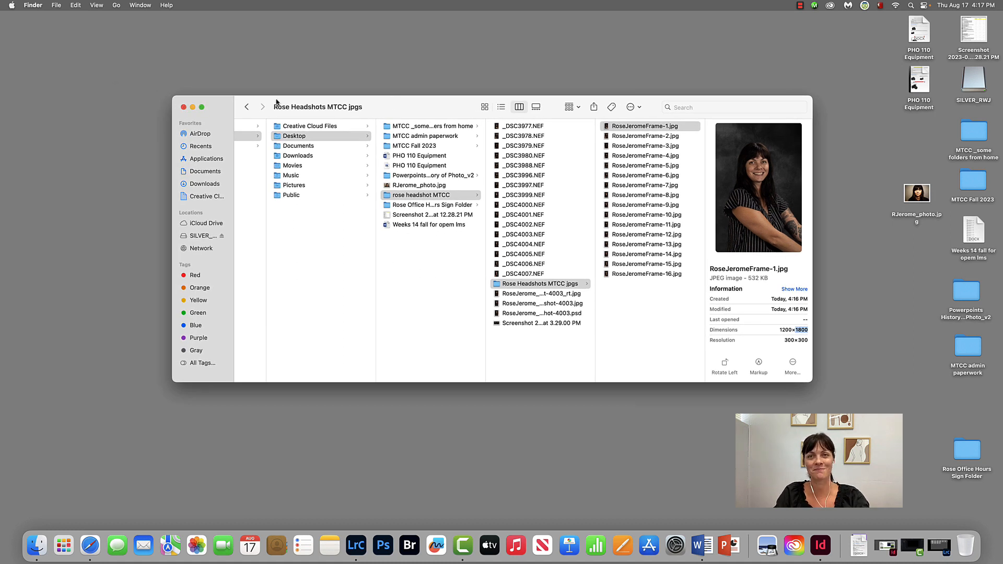
left_click(806, 6)
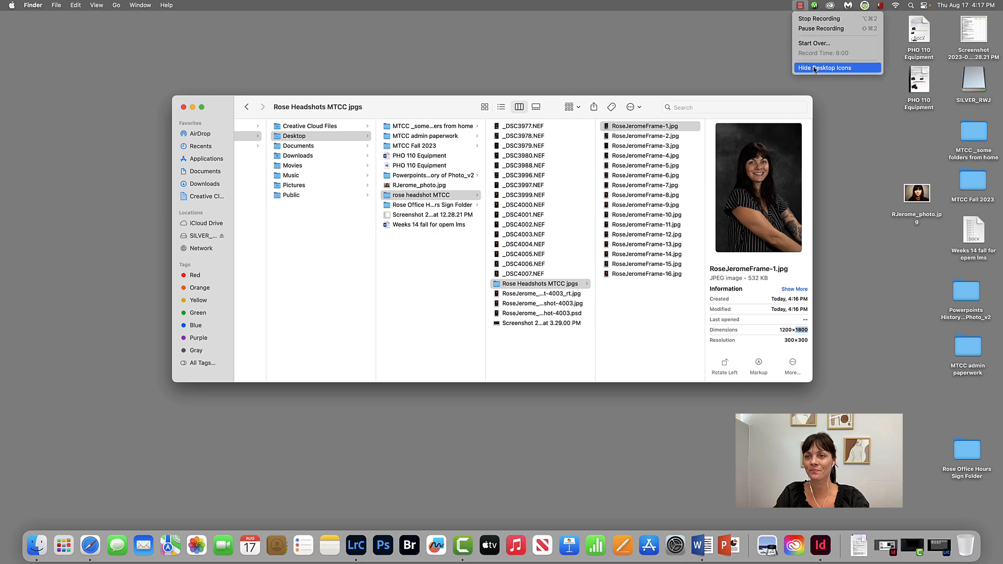